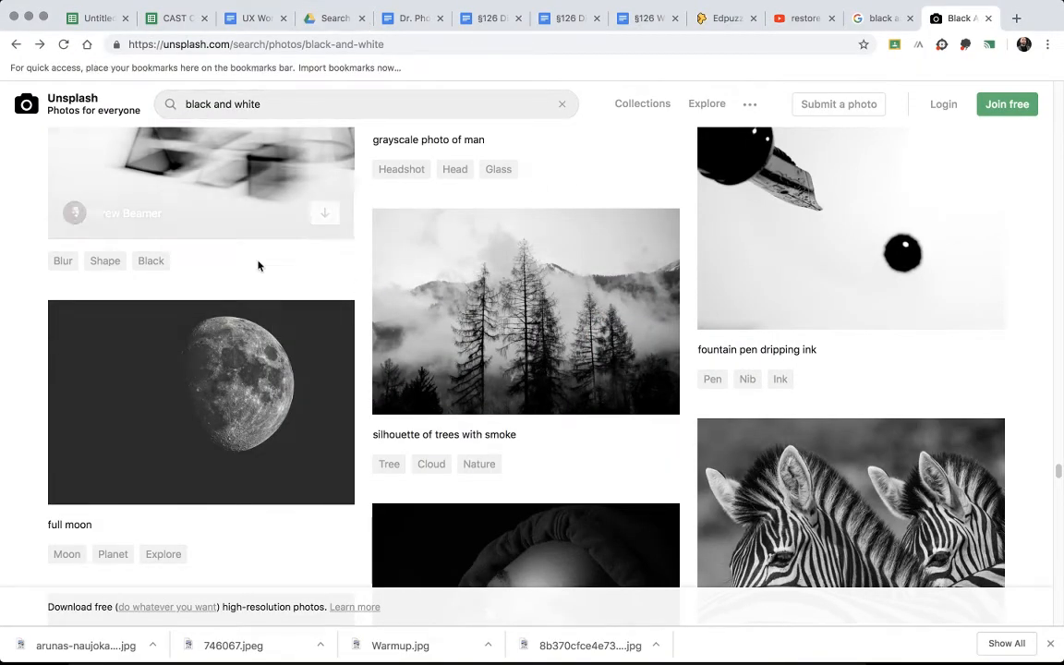
# Browse through the black-and-white photo results on Unsplash
pyautogui.scroll(10, 259, 266)
pyautogui.scroll(15, 259, 266)
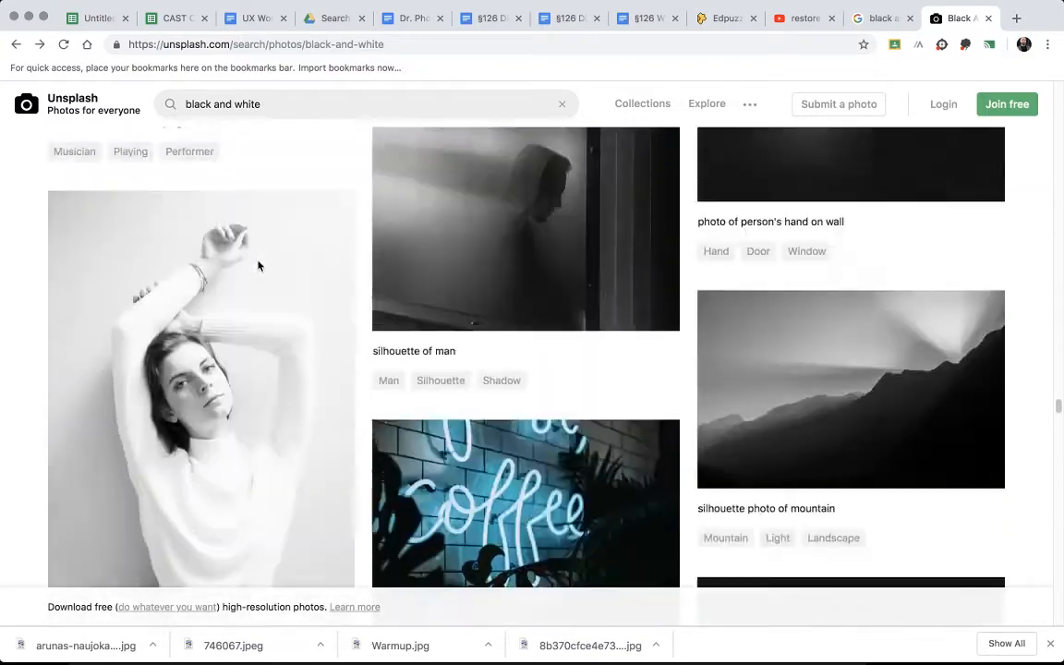
pyautogui.scroll(10, 259, 266)
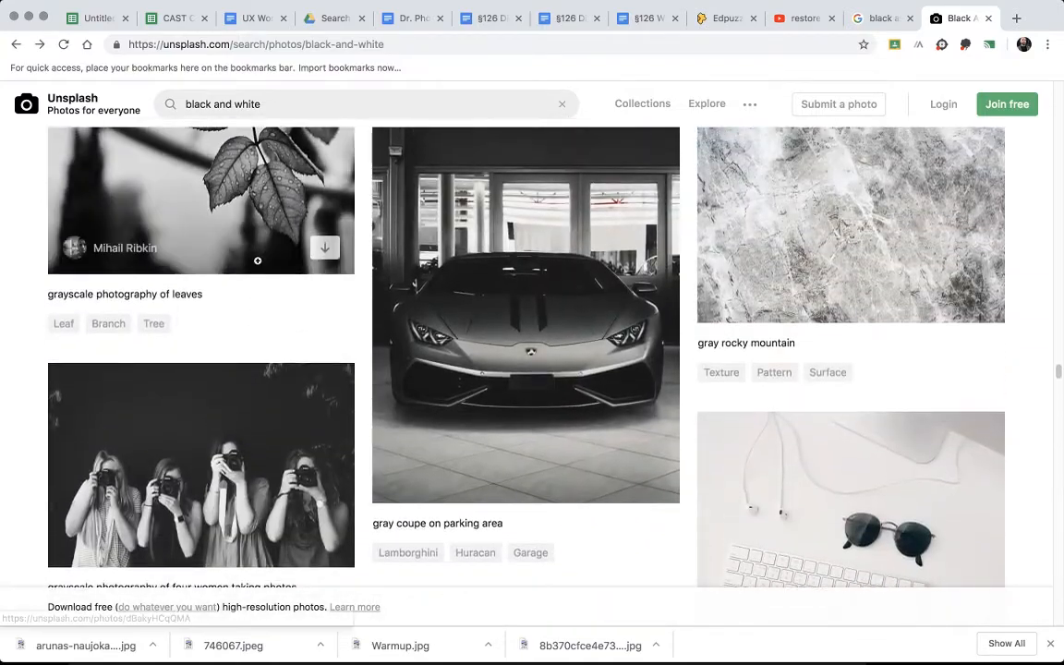
pyautogui.scroll(10, 259, 266)
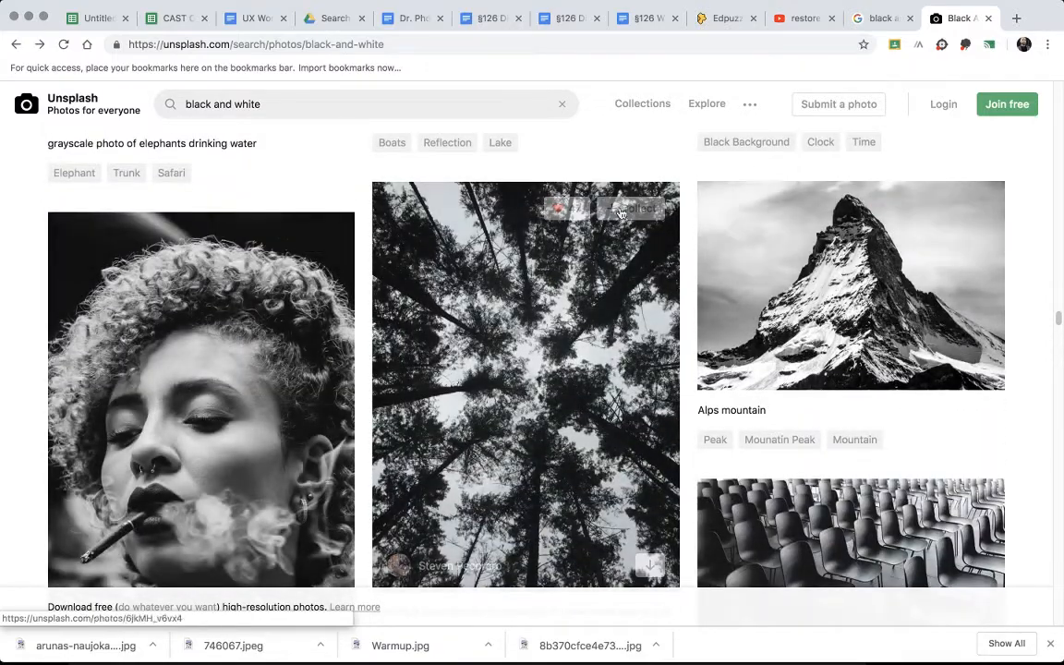
pyautogui.scroll(5, 622, 211)
pyautogui.scroll(6, 622, 211)
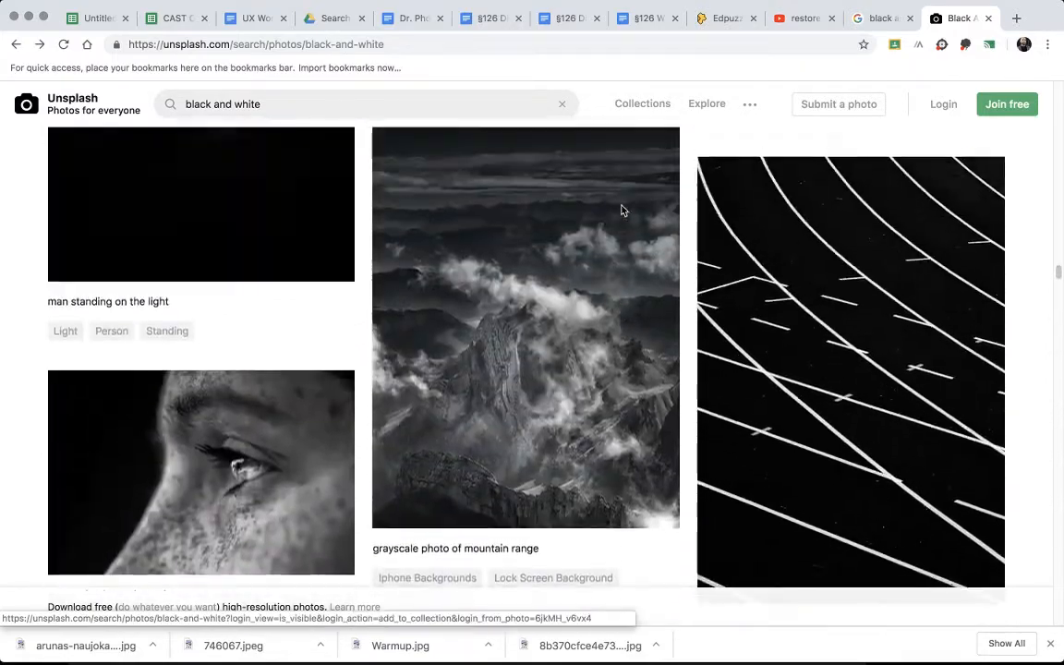
# Switch to Photoshop, add a new layer above the cellist photo's Background and set its blend mode to Color
pyautogui.press('super+Tab')
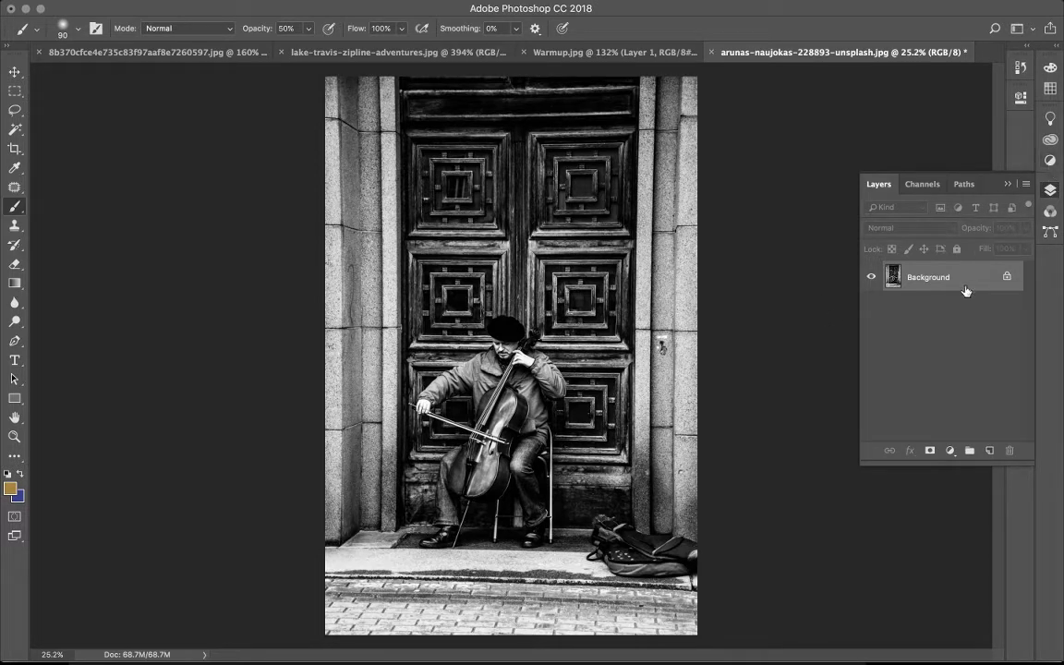
pyautogui.click(990, 451)
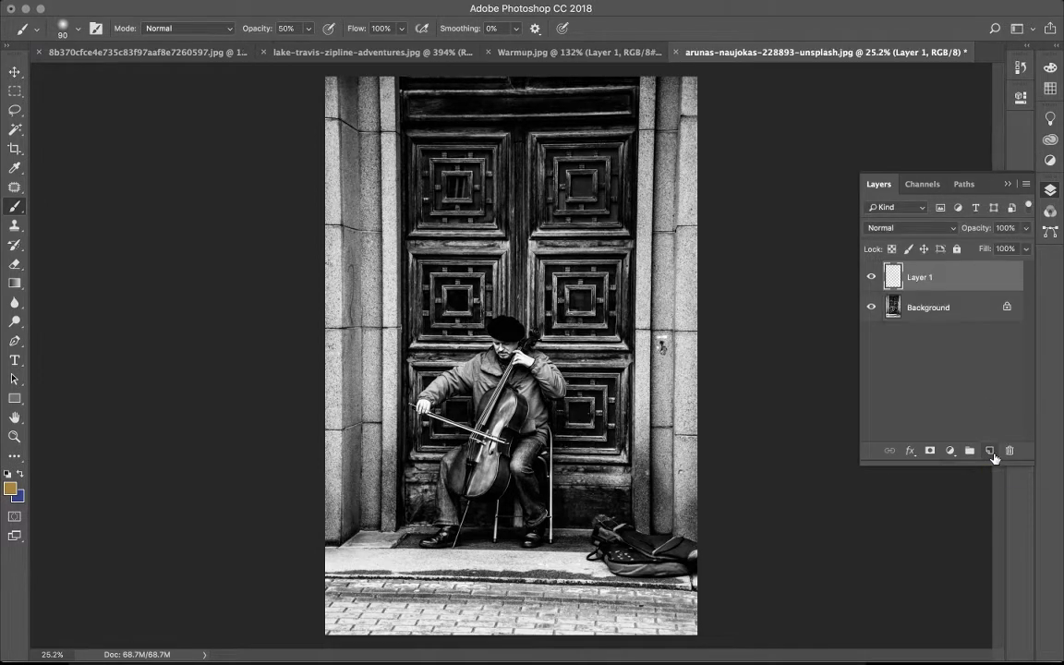
pyautogui.click(917, 227)
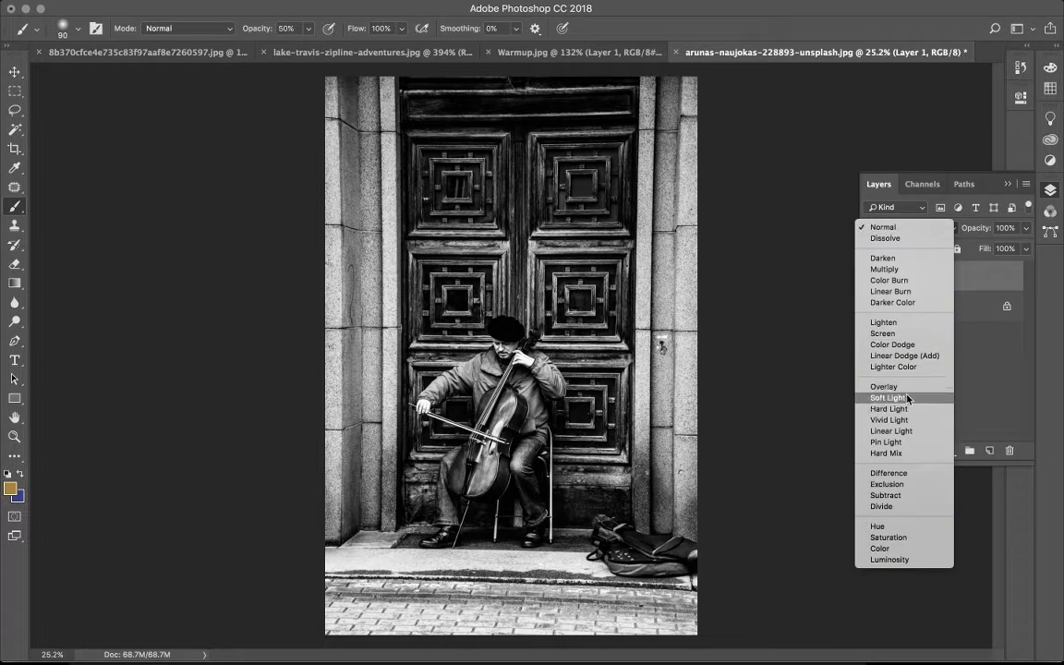
pyautogui.click(903, 549)
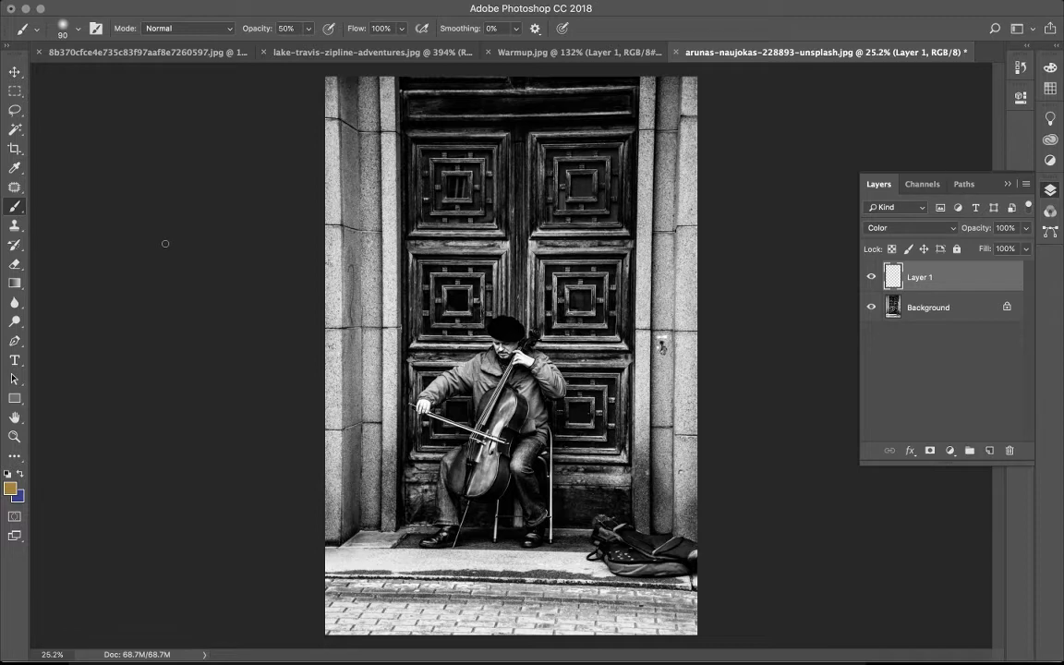
# Enter full-screen mode and start a Pen tool path along the left, top and right edges of the wooden door
pyautogui.press('p')
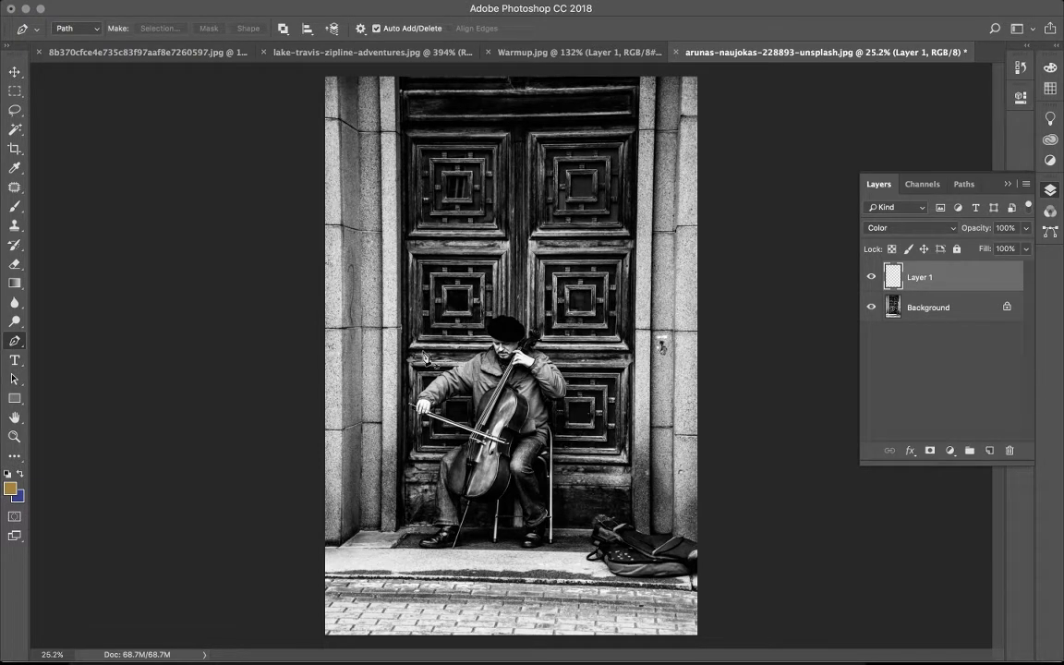
pyautogui.press('f')
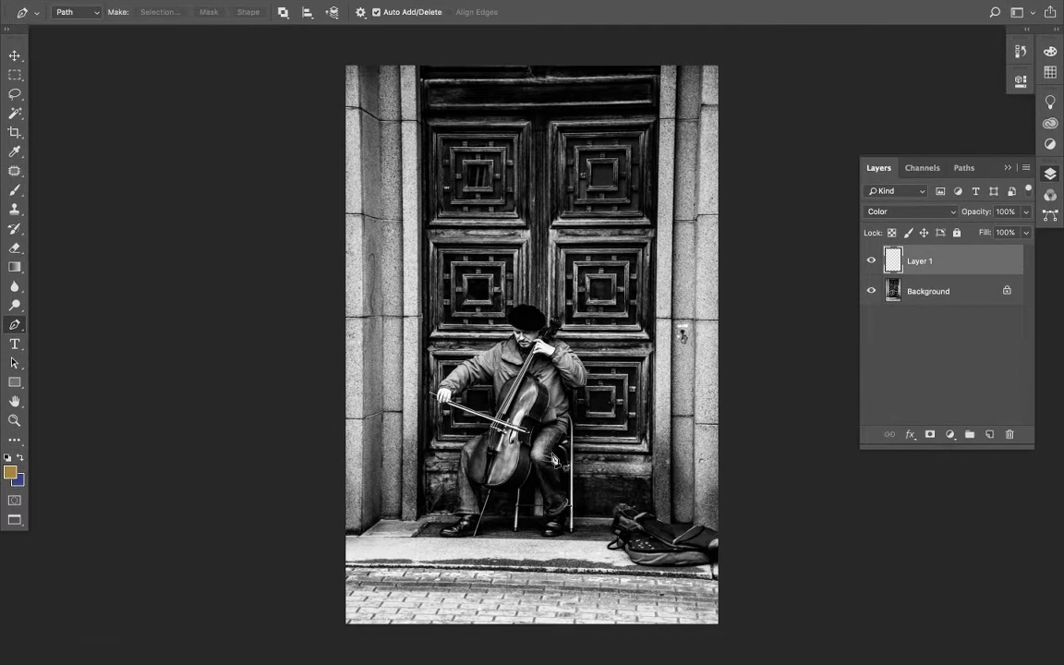
pyautogui.click(418, 514)
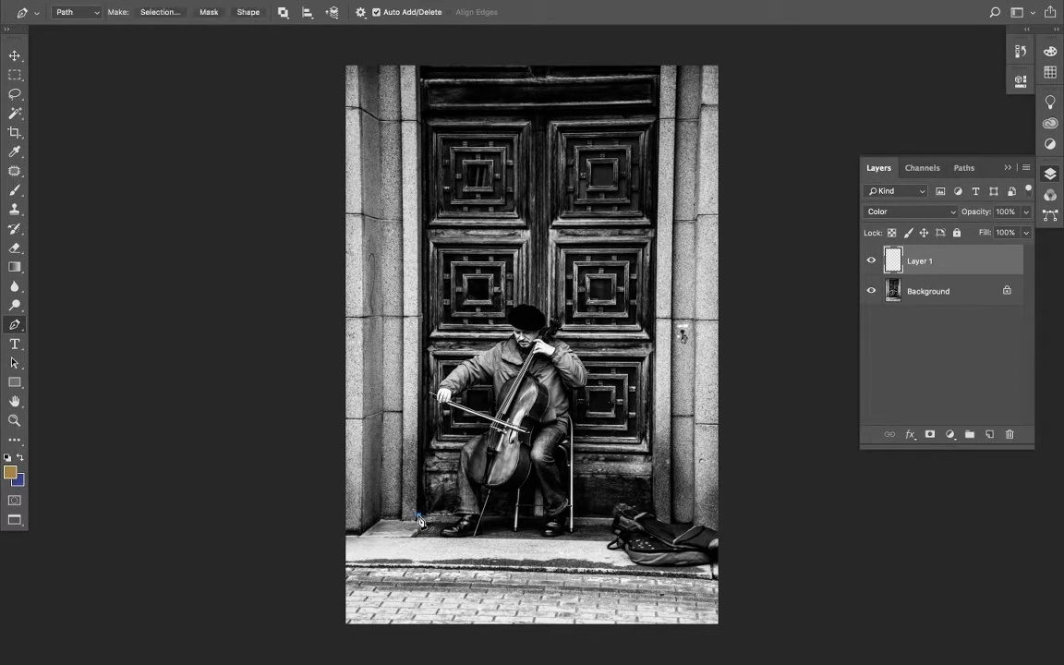
pyautogui.click(416, 61)
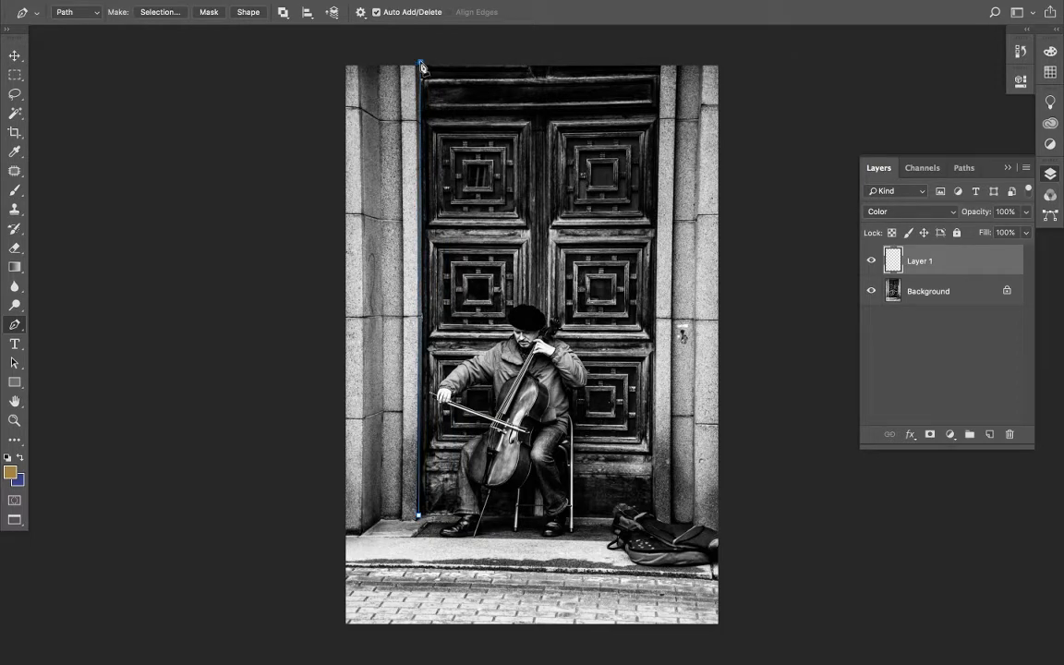
pyautogui.click(660, 63)
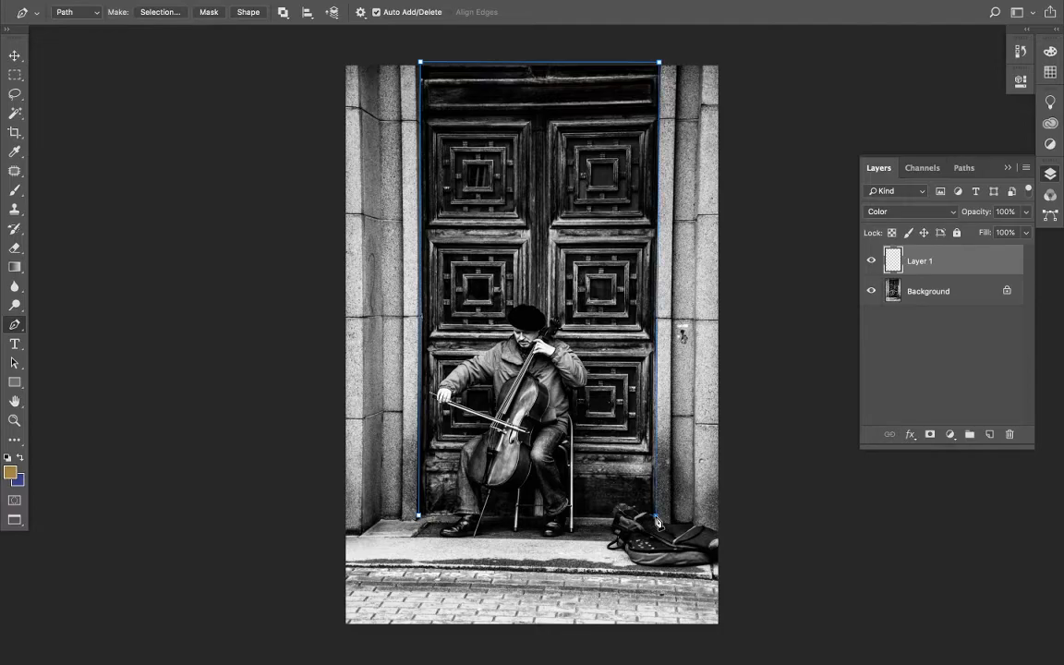
# Continue the door path around the top of the bag and along the door's bottom edge, and close it at its starting point
pyautogui.hotkey('ctrl', '+')
pyautogui.hotkey('ctrl', '+')
pyautogui.hotkey('ctrl', '+')
pyautogui.hotkey('ctrl', '+')
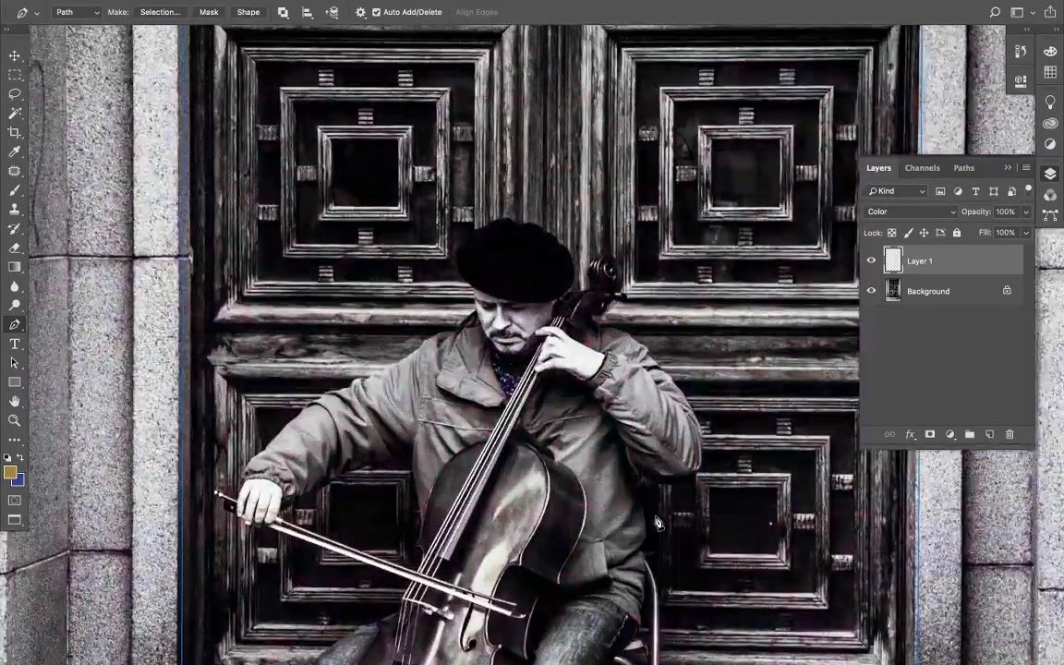
pyautogui.scroll(-5, 655, 523)
pyautogui.hscroll(3, 656, 523)
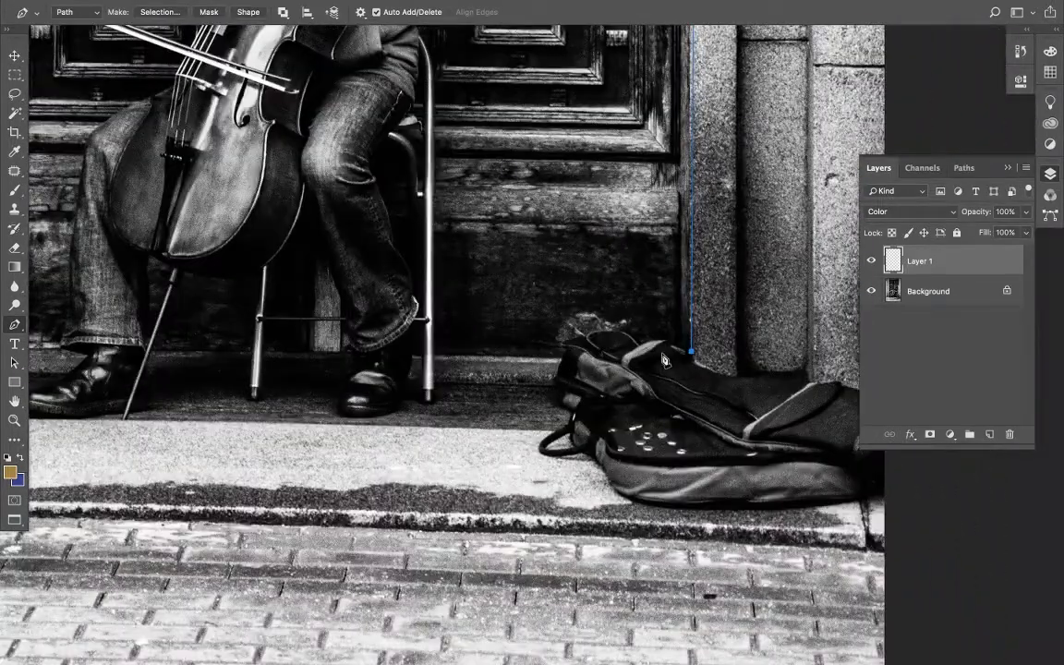
pyautogui.moveTo(657, 339); pyautogui.dragTo(648, 341)
pyautogui.moveTo(606, 329); pyautogui.dragTo(562, 349)
pyautogui.click(434, 357)
pyautogui.hotkey('ctrl', '0')
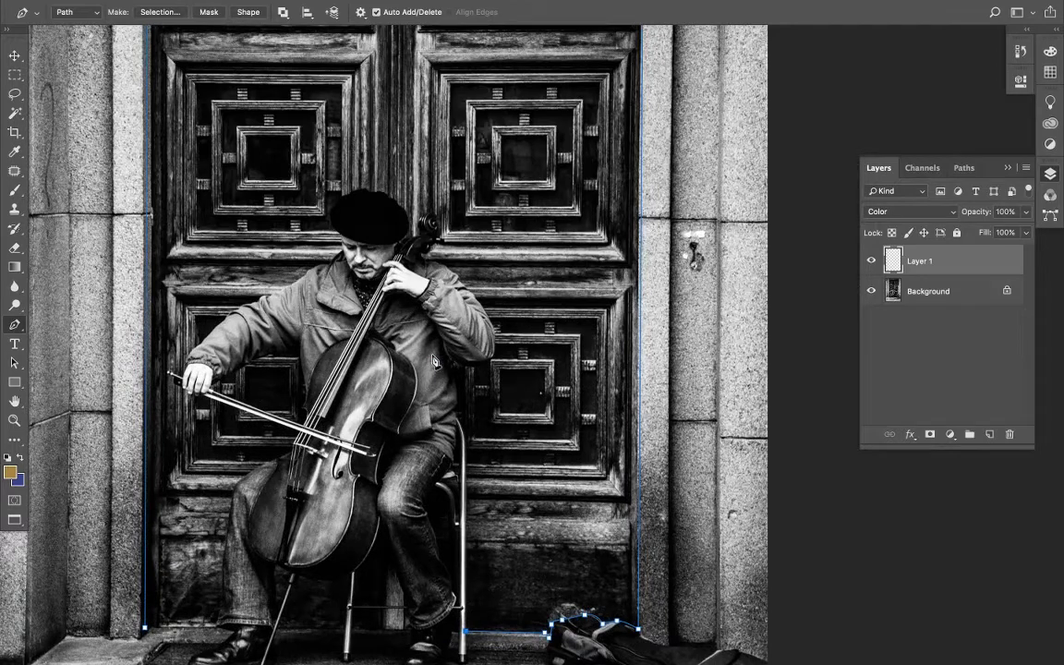
pyautogui.scroll(-5, 434, 360)
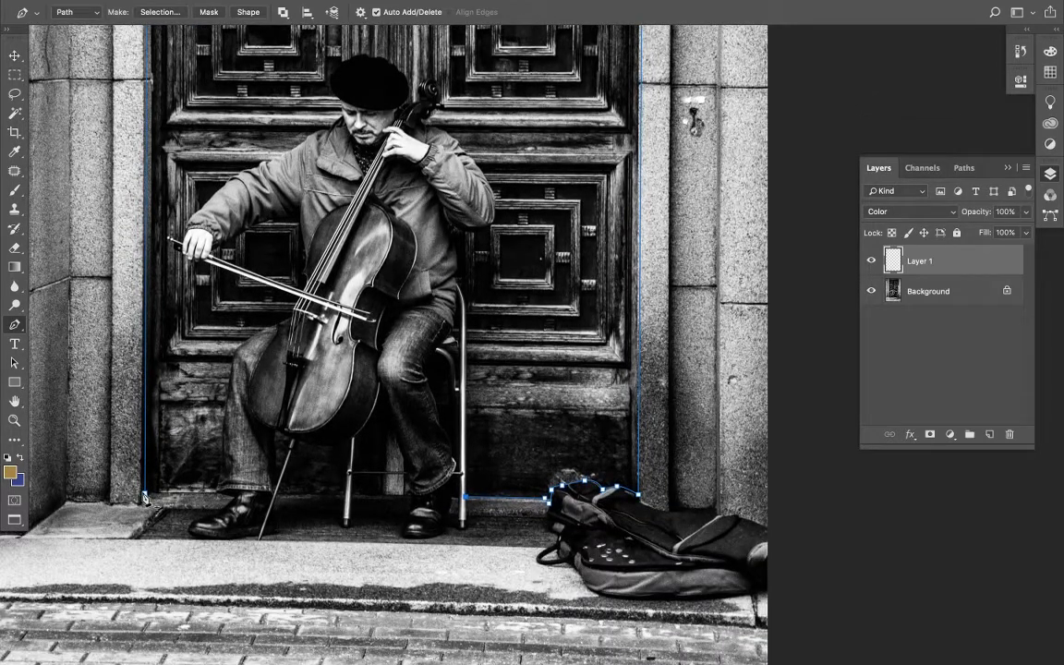
pyautogui.click(144, 495)
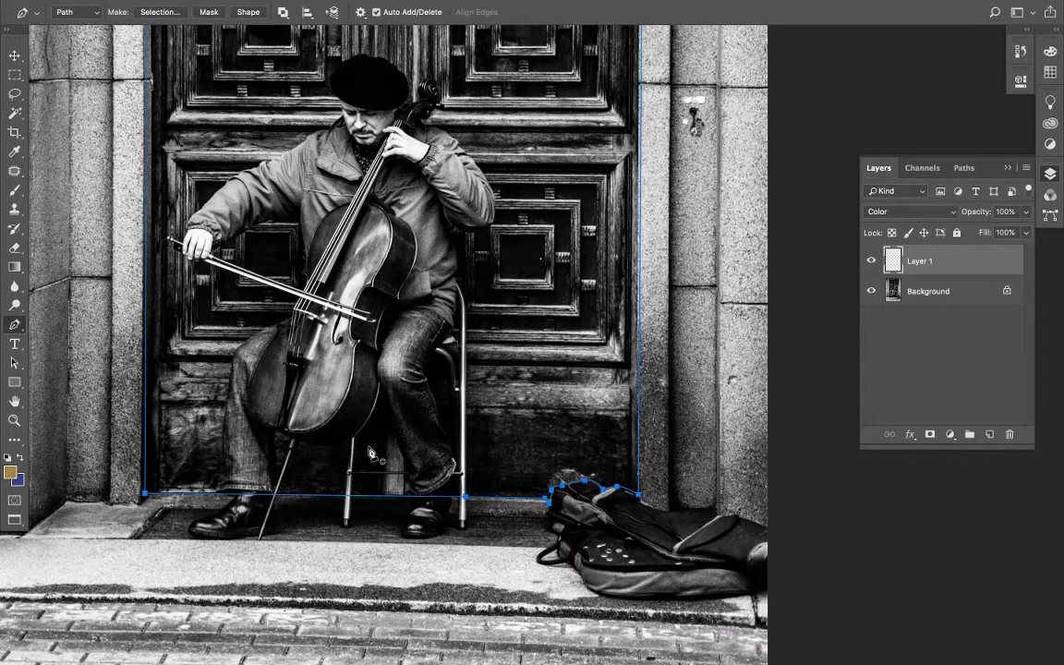
# Try to create a vector mask on Layer 1 from the door path
pyautogui.press('super+minus')
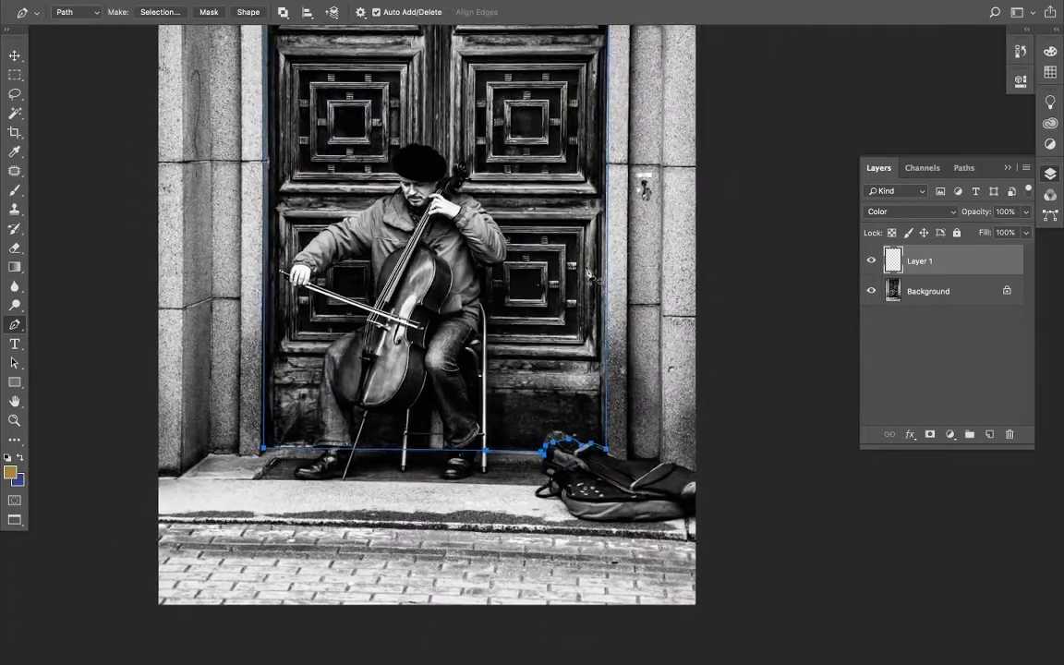
pyautogui.scroll(8, 604, 274)
pyautogui.scroll(-8, 605, 274)
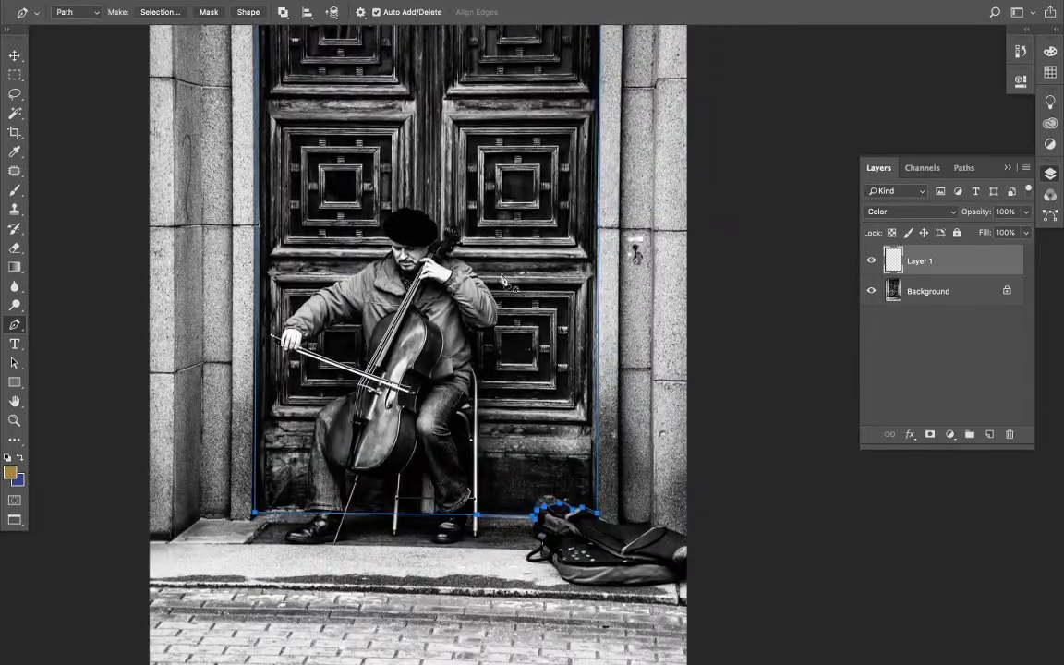
pyautogui.rightClick(518, 279)
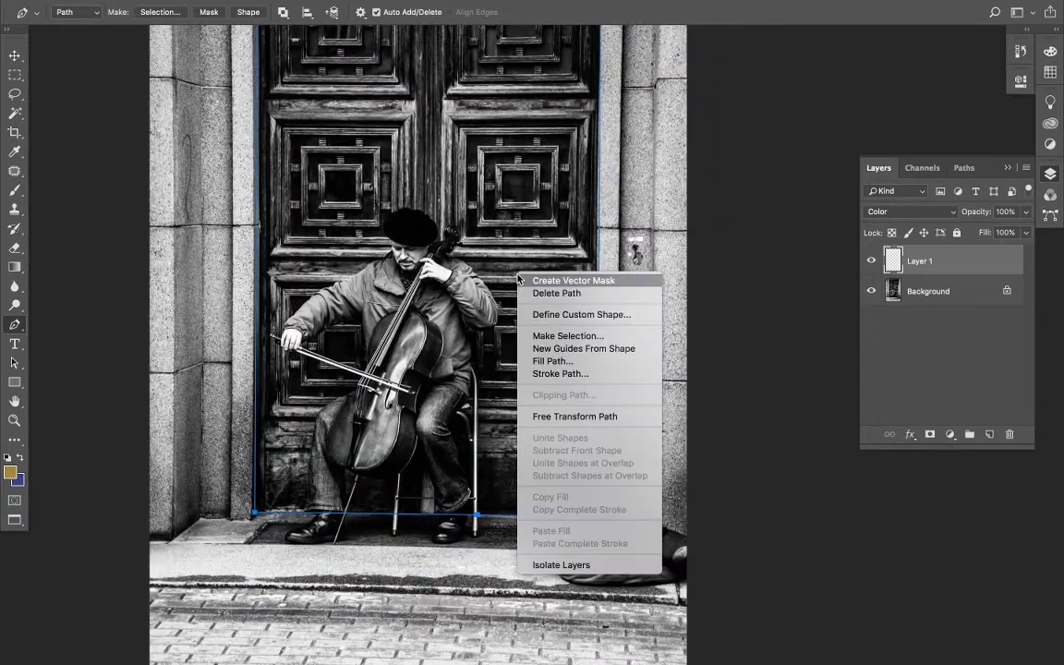
pyautogui.click(519, 280)
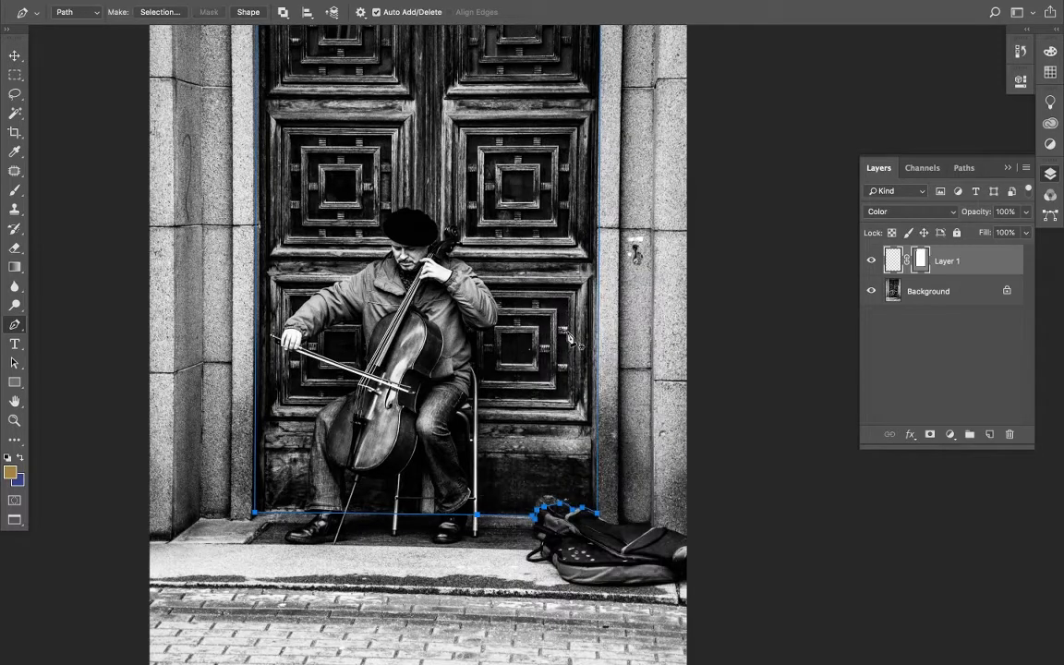
# Convert the door path into a new anti-aliased selection with a feather radius of 0 pixels
pyautogui.rightClick(532, 300)
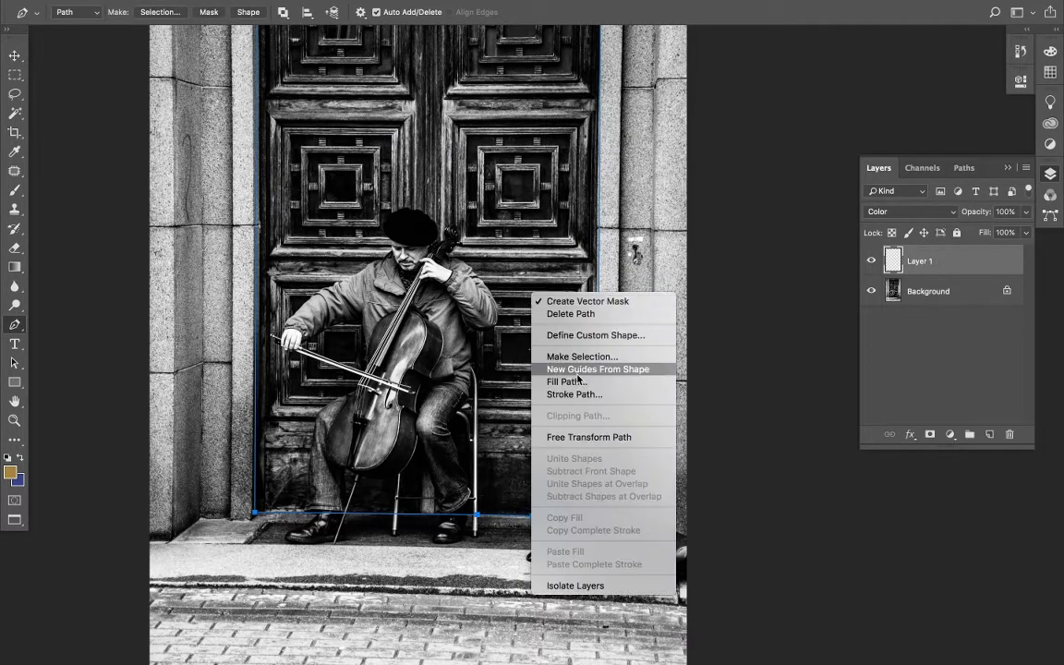
pyautogui.click(574, 358)
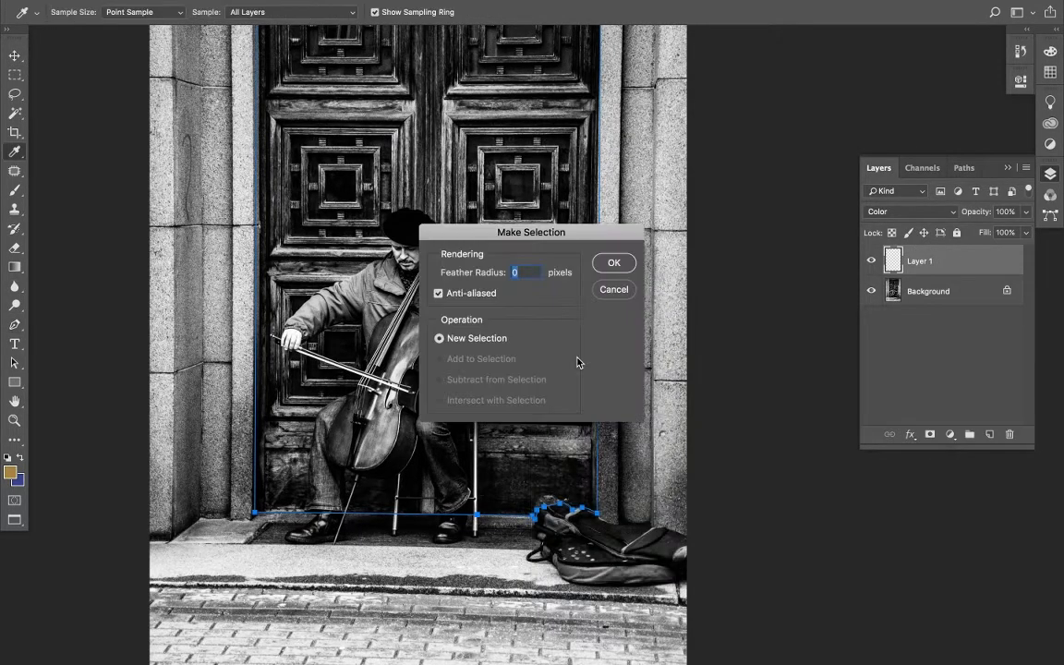
pyautogui.click(613, 264)
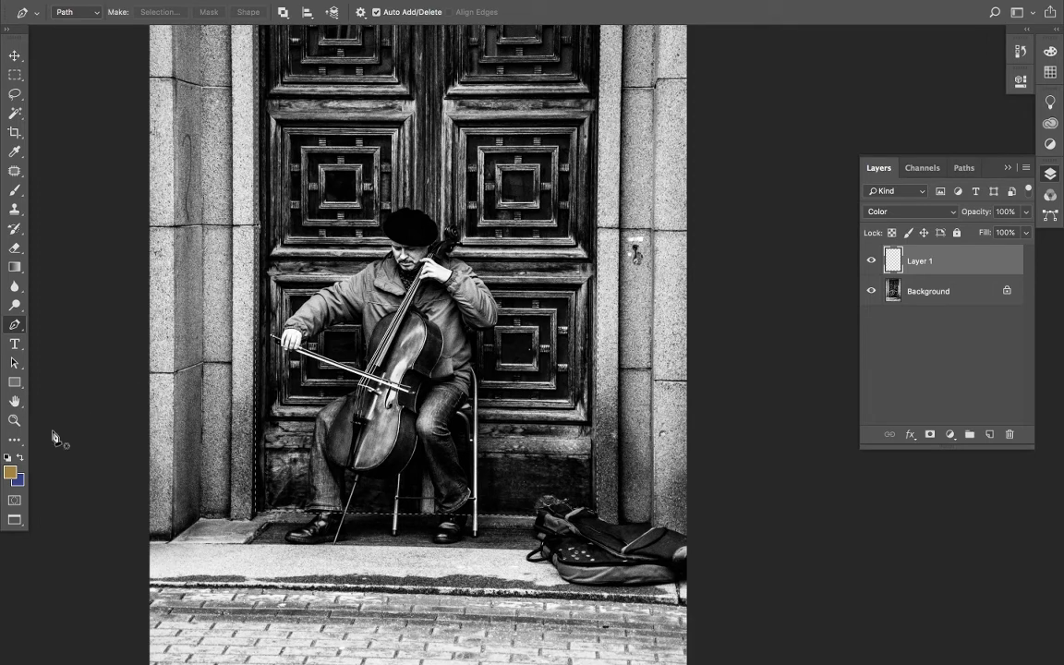
# Set the foreground color to dark brown 59420b and fill the door selection with it on Layer 1
pyautogui.click(10, 473)
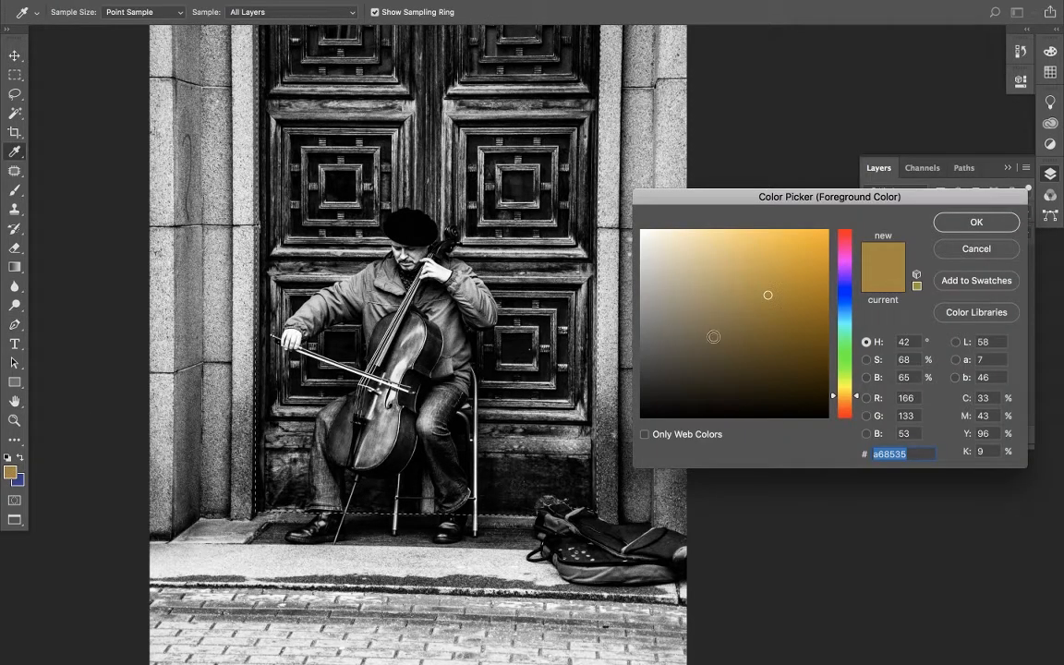
pyautogui.moveTo(713, 336)
pyautogui.mouseDown()
pyautogui.moveTo(800, 320)
pyautogui.moveTo(804, 351)
pyautogui.mouseUp()
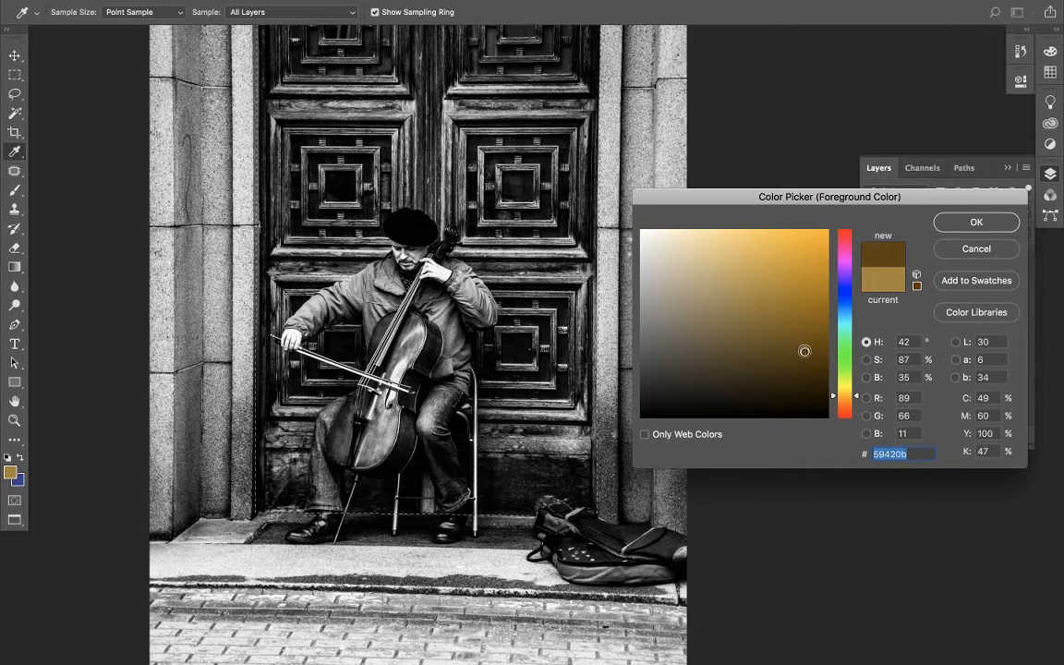
pyautogui.press('Return')
pyautogui.press('p')
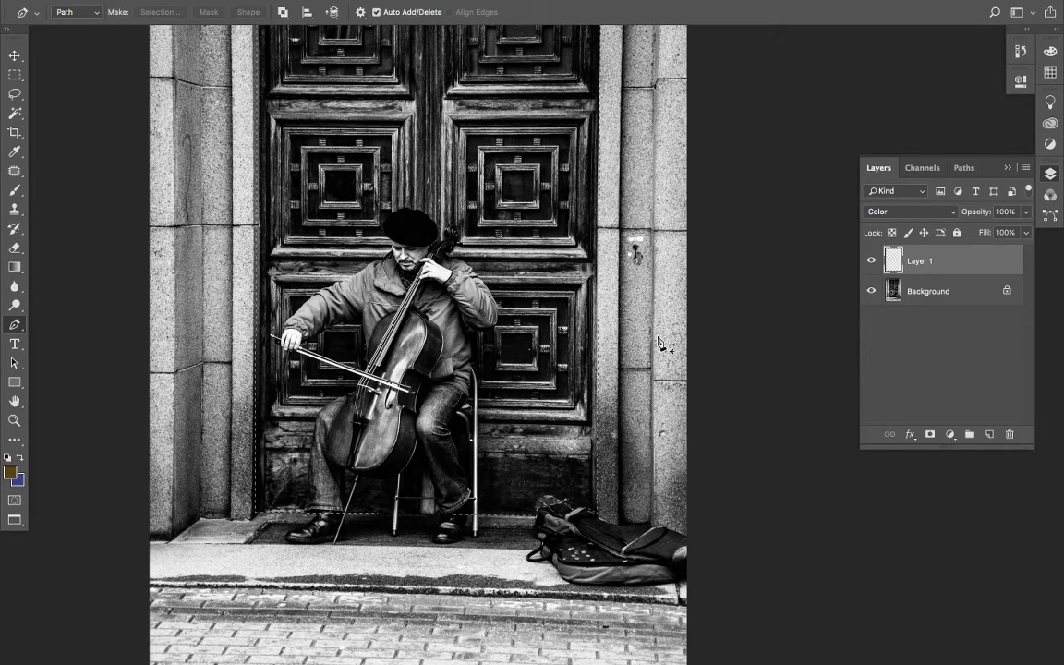
pyautogui.hotkey('alt', 'BackSpace')
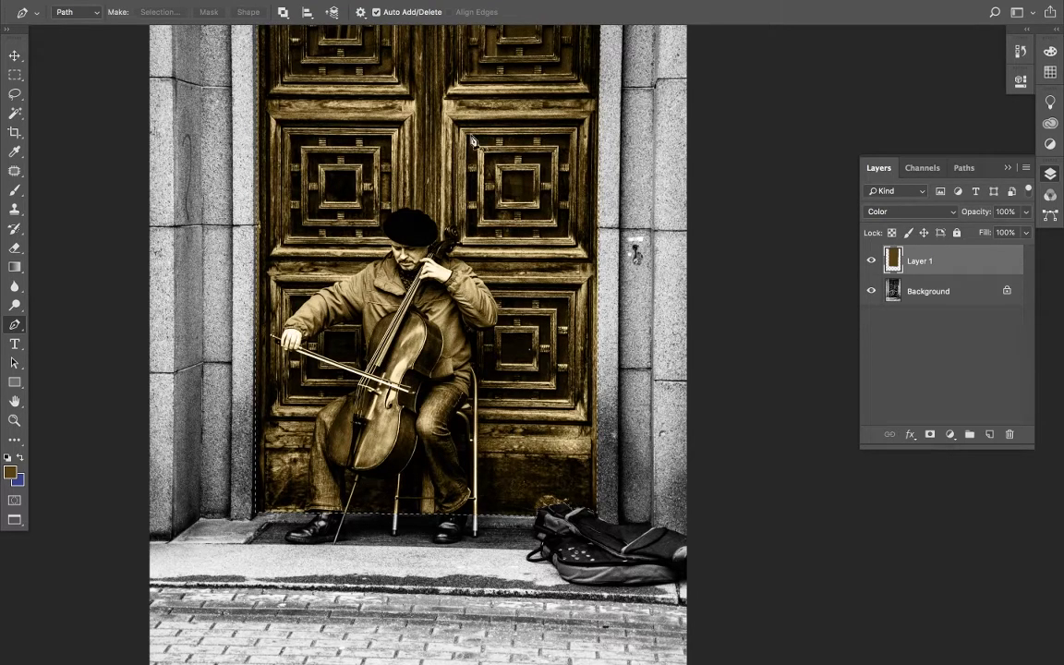
# Inspect the brown door fill over the photo and on its own by temporarily hiding the Background layer, and show the layer again
pyautogui.scroll(8, 470, 159)
pyautogui.scroll(-4, 471, 159)
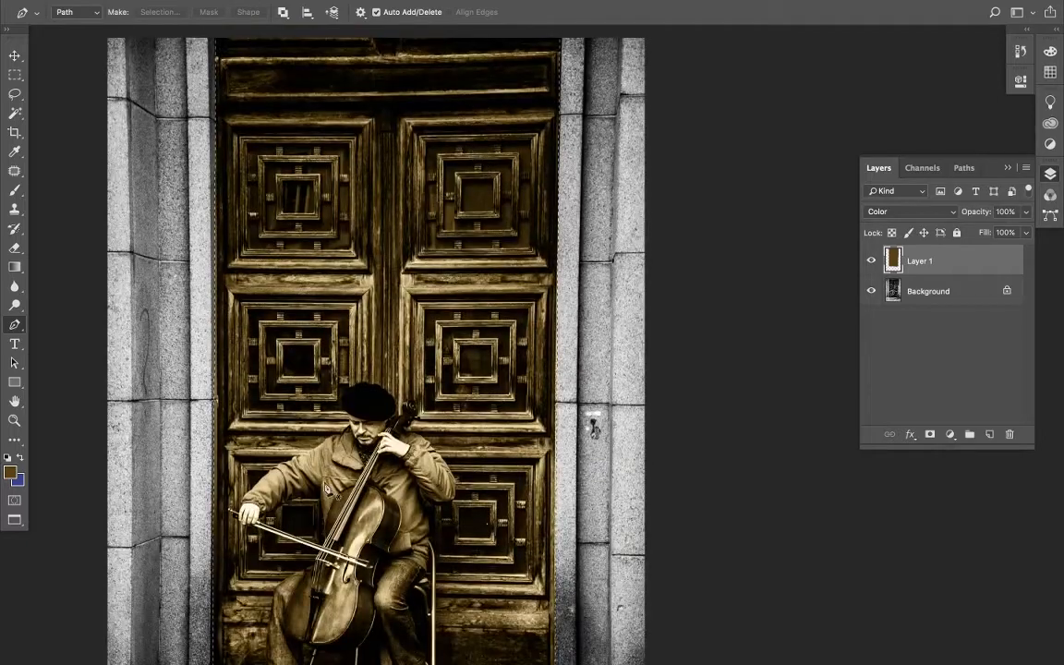
pyautogui.scroll(-5, 343, 498)
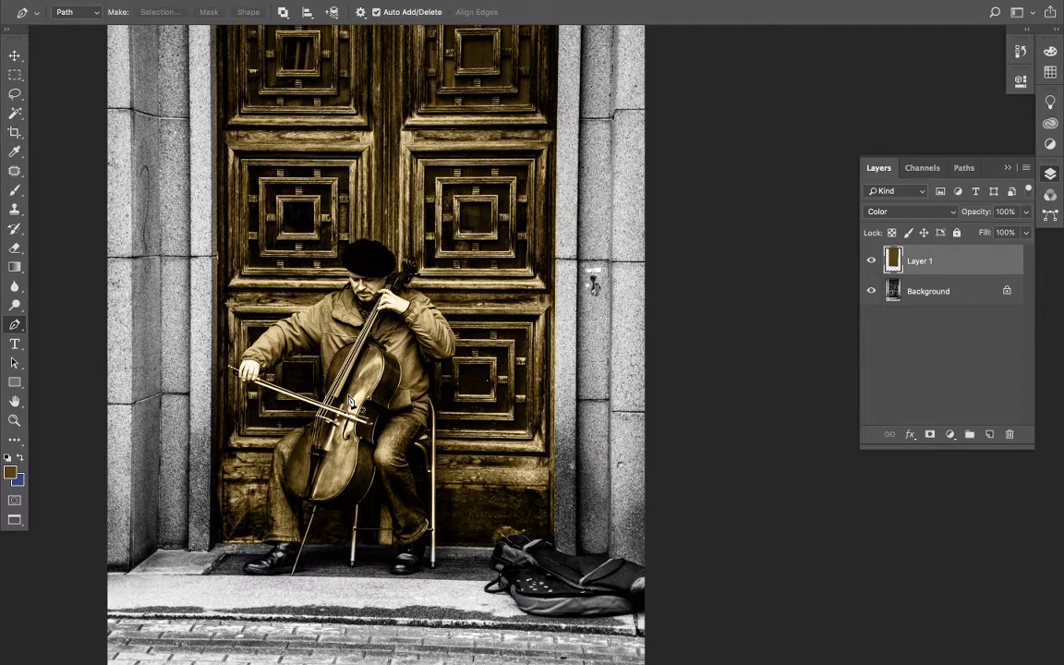
pyautogui.click(872, 291)
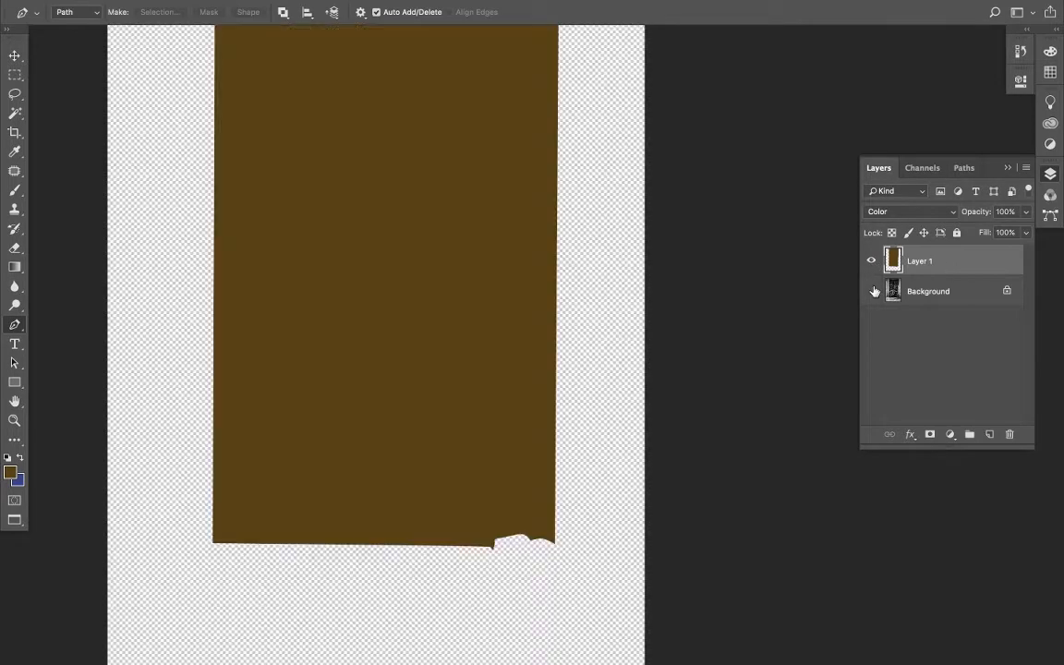
pyautogui.scroll(5, 415, 178)
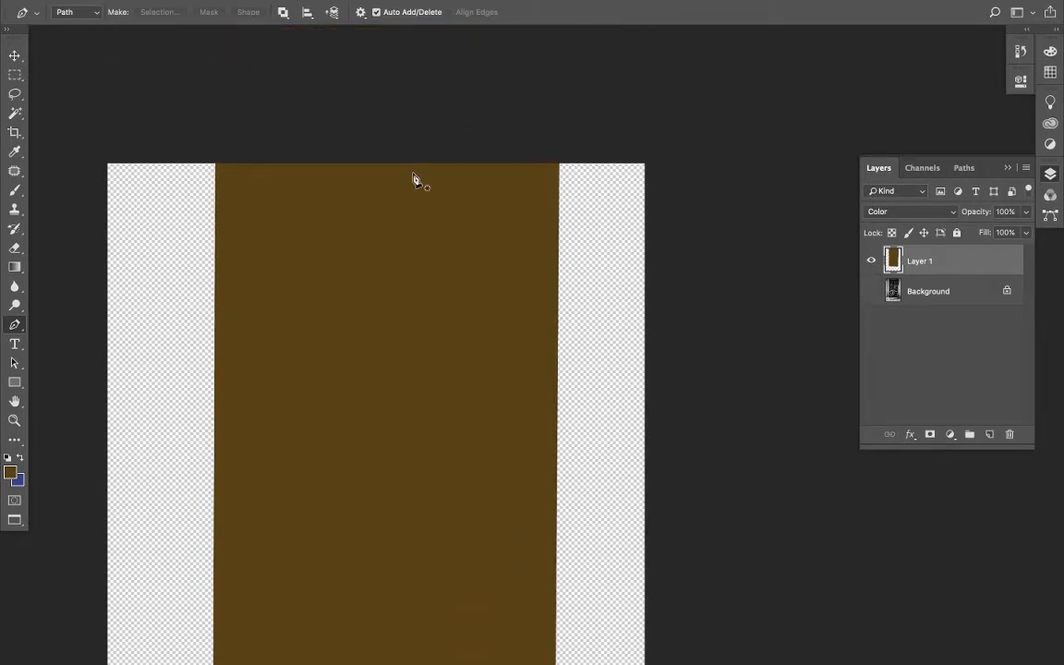
pyautogui.scroll(-4, 416, 178)
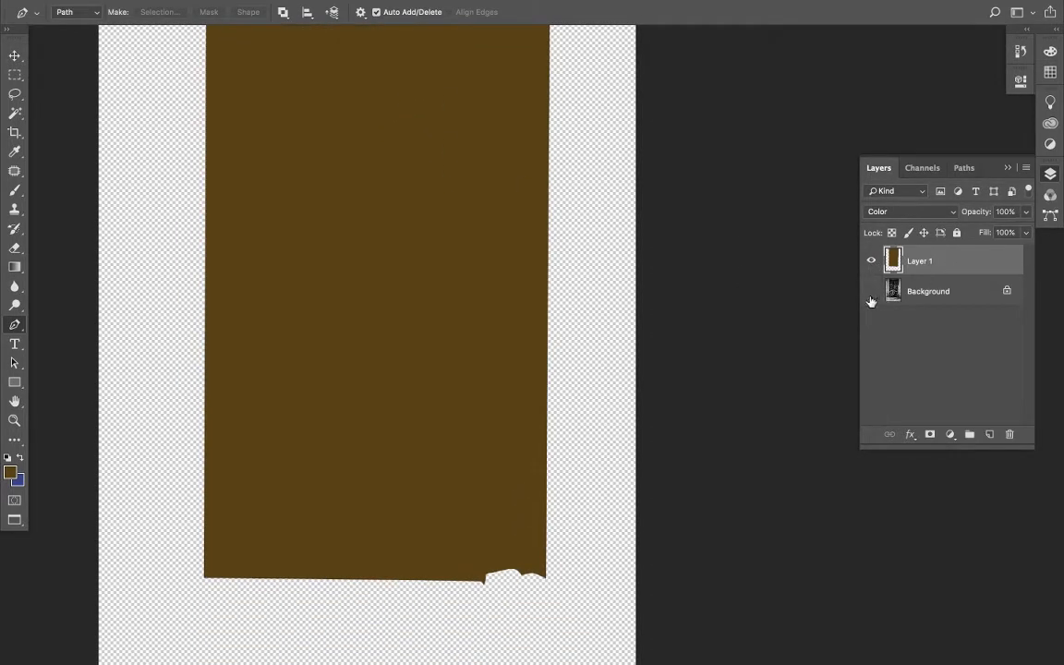
pyautogui.click(871, 291)
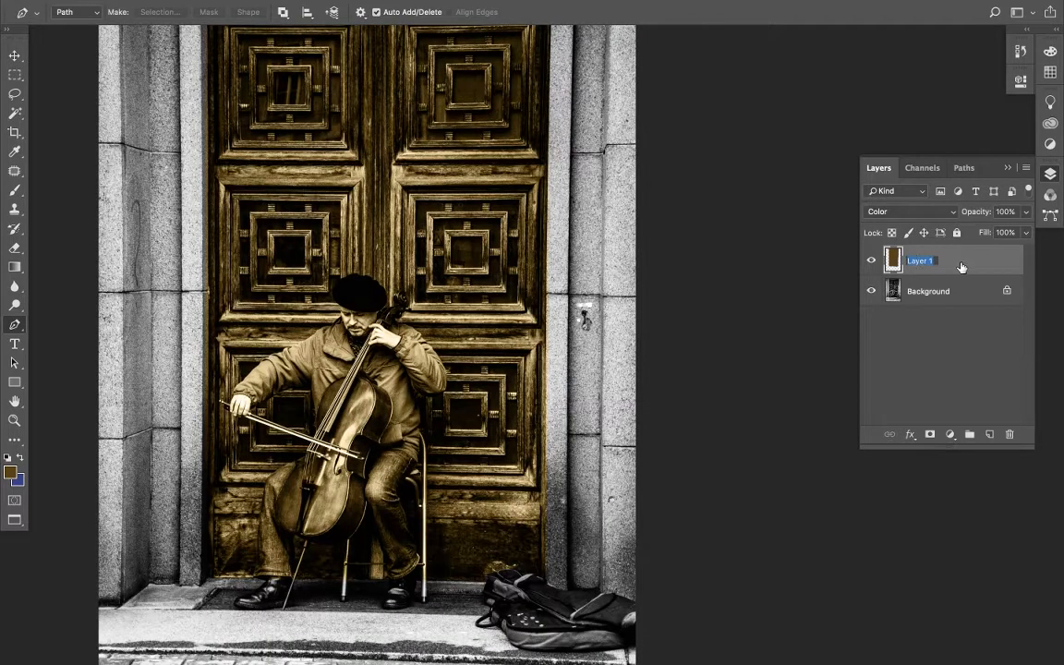
# Rename the brown door fill layer to Door
pyautogui.write('Door')
# Preview the Door layer in the Normal and Multiply blend modes and set it back to Color
pyautogui.click(910, 218)
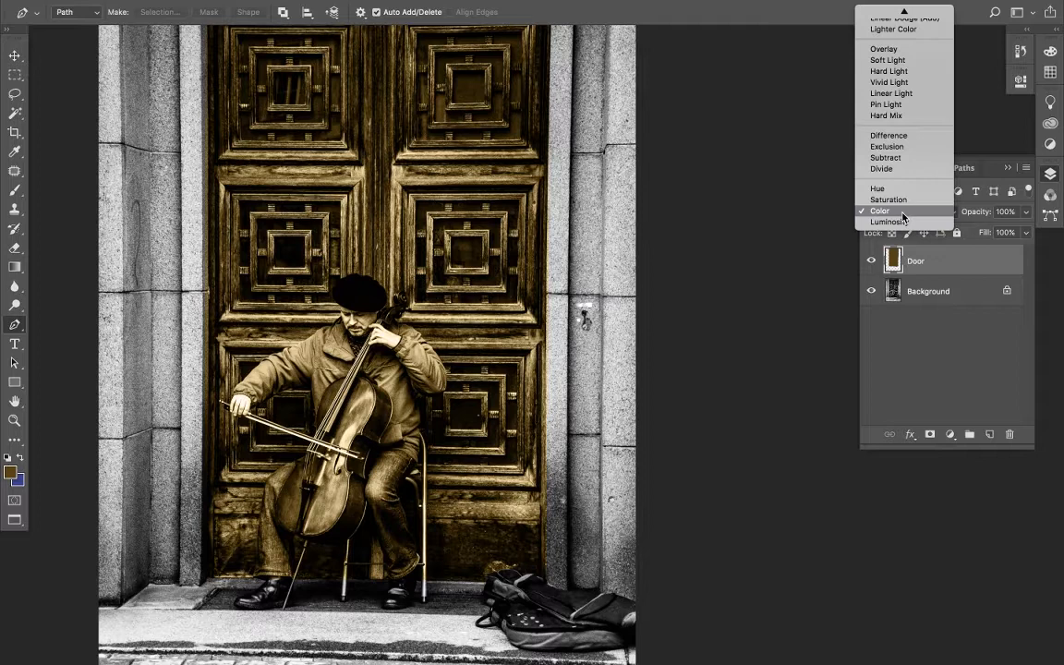
pyautogui.click(900, 14)
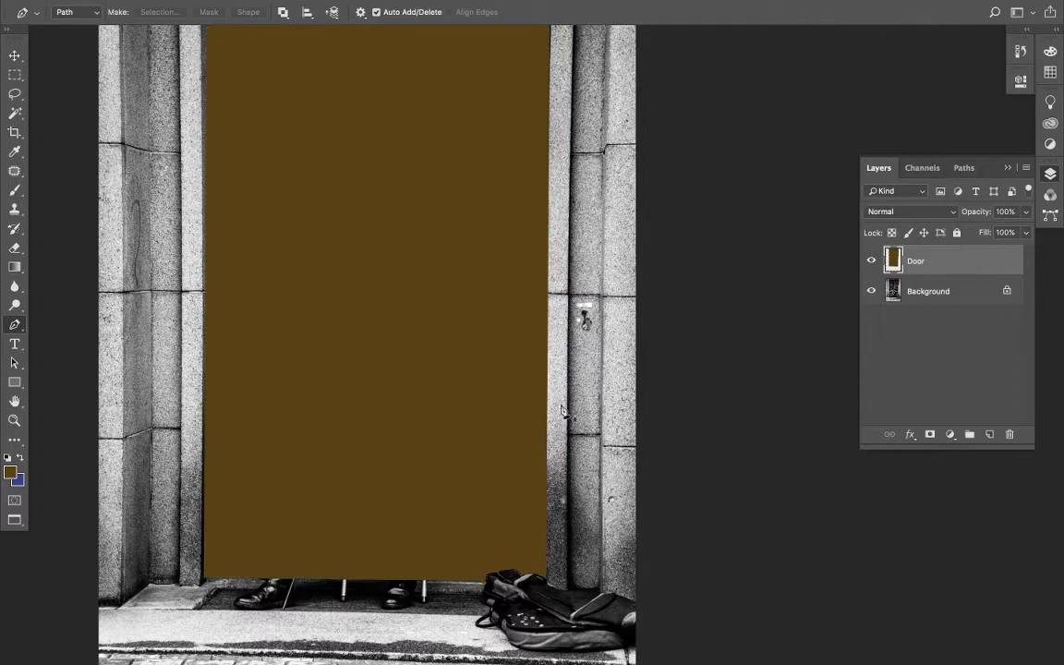
pyautogui.click(916, 213)
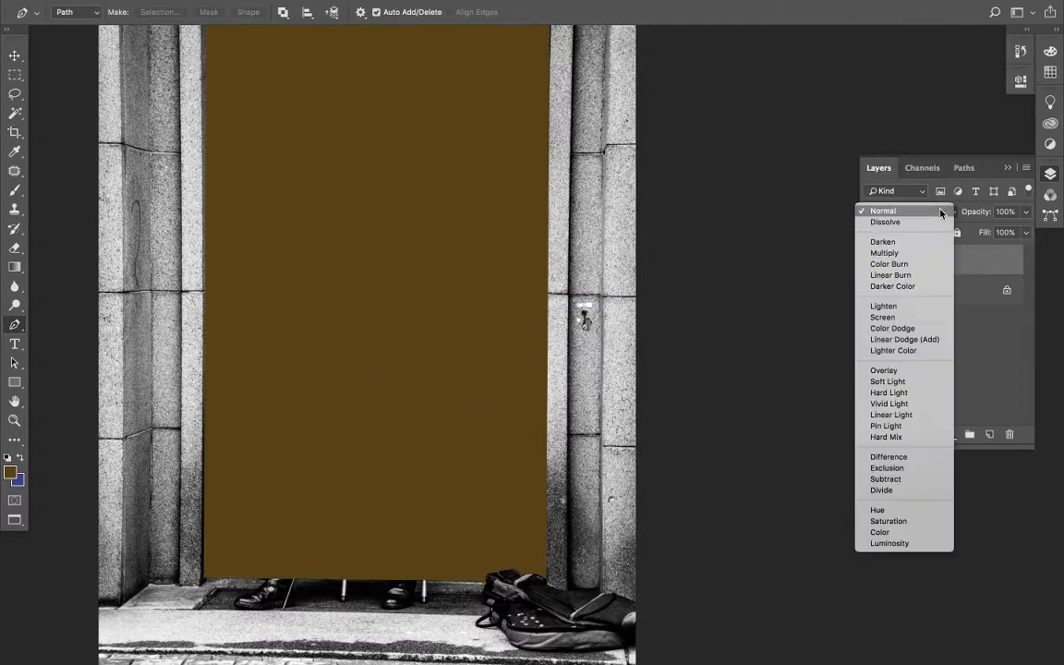
pyautogui.click(921, 253)
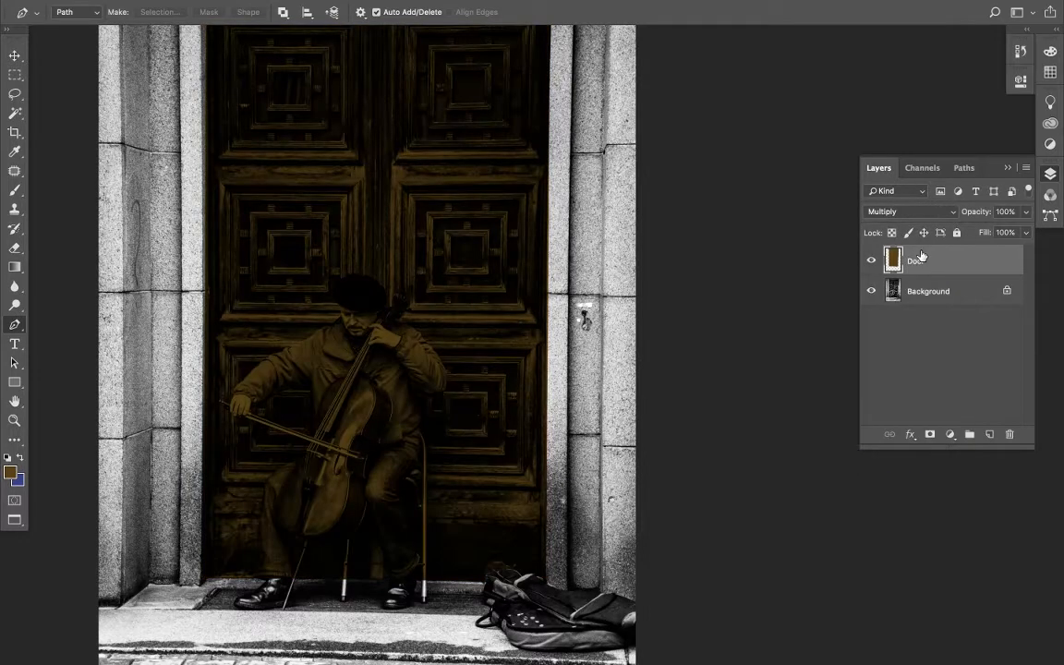
pyautogui.click(915, 211)
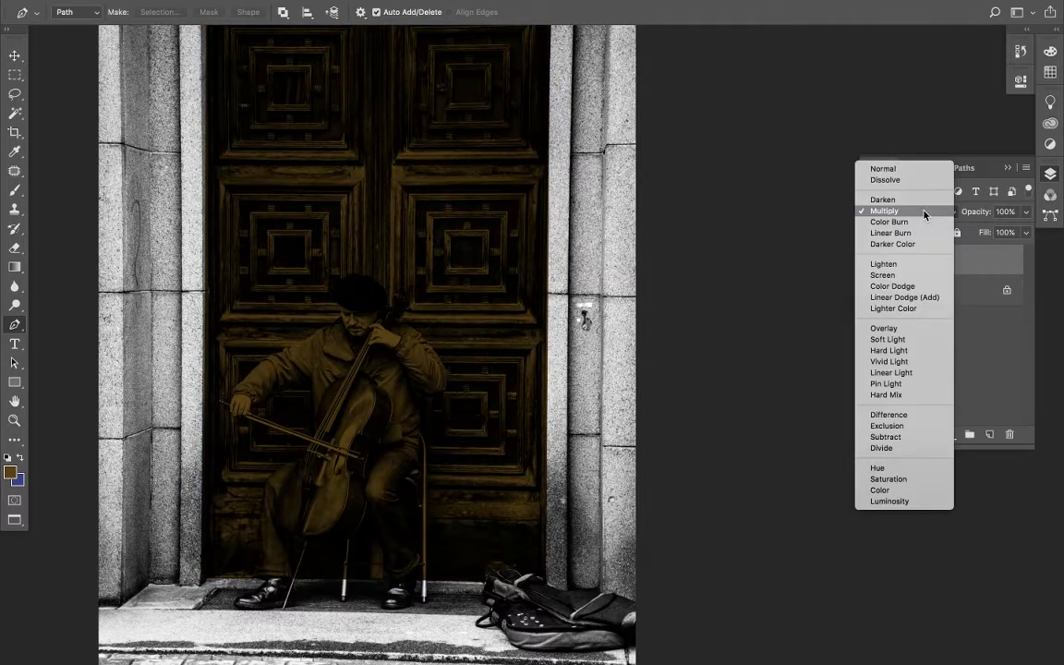
pyautogui.click(901, 490)
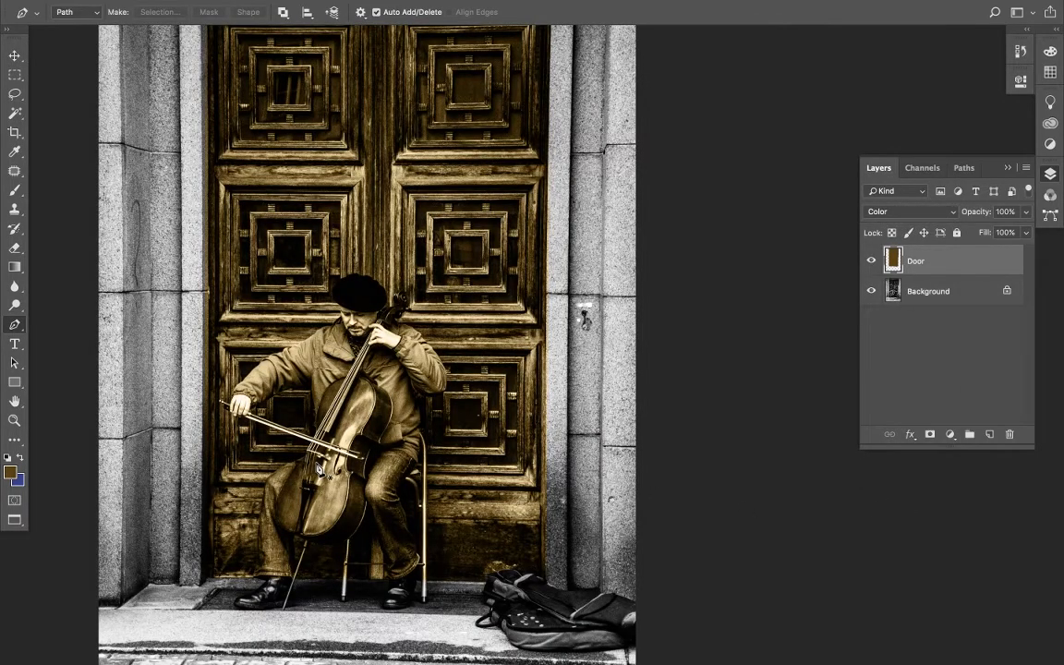
# Start a pen path at the jacket hem beside the cello and trace the jacket's side up around the elbow on the image's right
pyautogui.hotkey('ctrl', '+')
pyautogui.scroll(-5, 319, 468)
pyautogui.hscroll(-3, 319, 468)
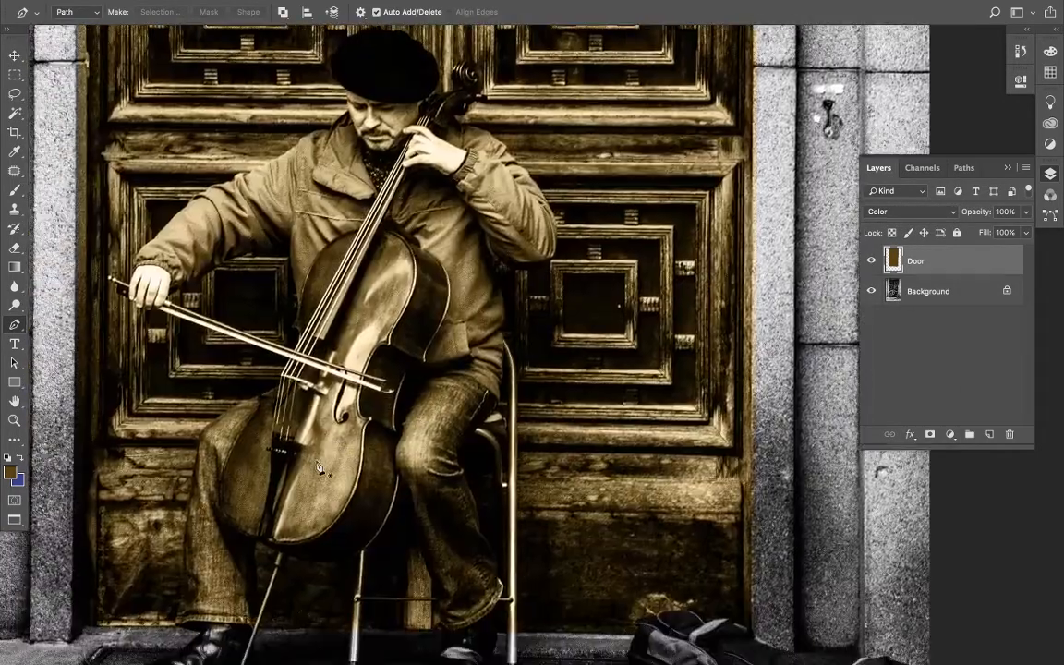
pyautogui.scroll(5, 320, 468)
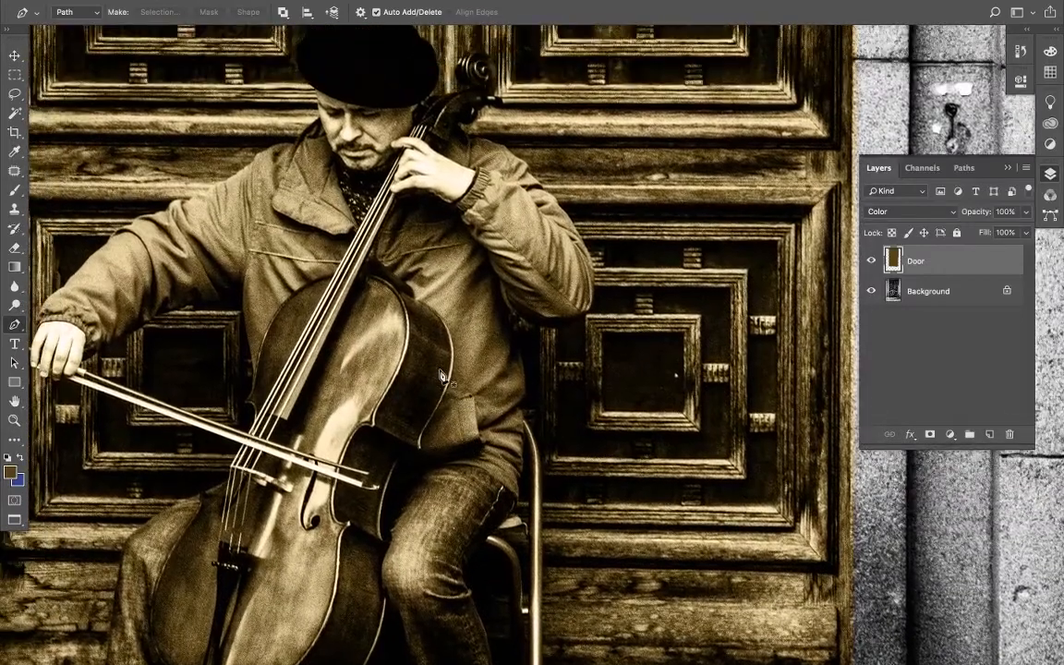
pyautogui.click(414, 461)
pyautogui.moveTo(480, 446); pyautogui.dragTo(499, 439)
pyautogui.click(523, 467)
pyautogui.click(525, 409)
pyautogui.click(525, 382)
pyautogui.click(511, 314)
pyautogui.moveTo(569, 322); pyautogui.dragTo(600, 311)
pyautogui.moveTo(592, 269); pyautogui.dragTo(587, 229)
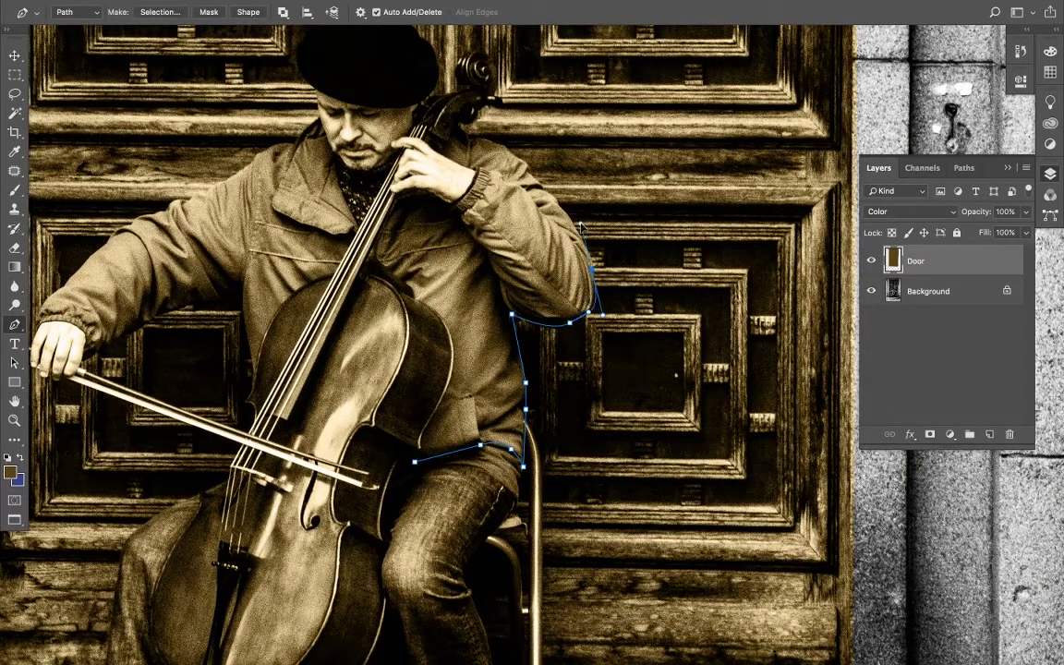
# Continue the path up the outer sleeve to the shoulder and around the cuff and the hand on the cello neck
pyautogui.click(562, 208)
pyautogui.click(549, 192)
pyautogui.click(447, 145)
pyautogui.click(476, 172)
pyautogui.click(454, 198)
pyautogui.click(420, 188)
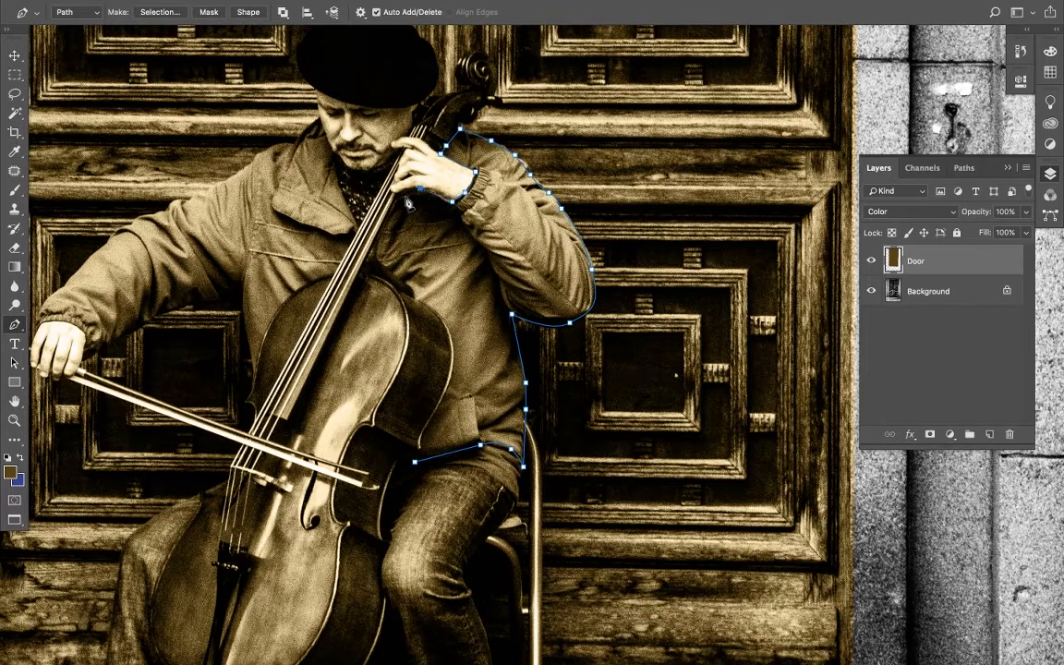
# Trace the path down along the strings and the cello's curved edge and close it at the jacket hem
pyautogui.click(397, 198)
pyautogui.click(376, 249)
pyautogui.click(385, 267)
pyautogui.click(413, 286)
pyautogui.moveTo(450, 332); pyautogui.dragTo(454, 356)
pyautogui.moveTo(430, 421); pyautogui.dragTo(424, 436)
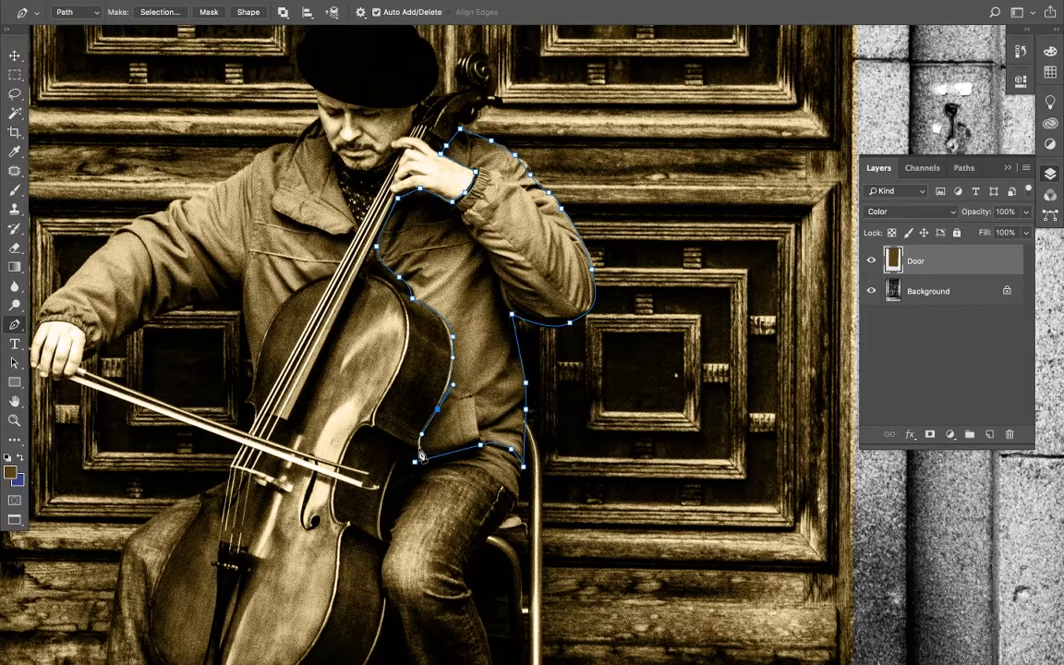
pyautogui.click(414, 461)
# Start a second jacket path at the cello's left edge and trace the underside of the bowing arm to the wrist
pyautogui.moveTo(256, 316); pyautogui.dragTo(298, 370)
pyautogui.click(296, 435)
pyautogui.click(283, 339)
pyautogui.click(269, 354)
pyautogui.click(247, 356)
pyautogui.click(230, 359)
pyautogui.click(192, 372)
pyautogui.click(159, 388)
pyautogui.click(134, 397)
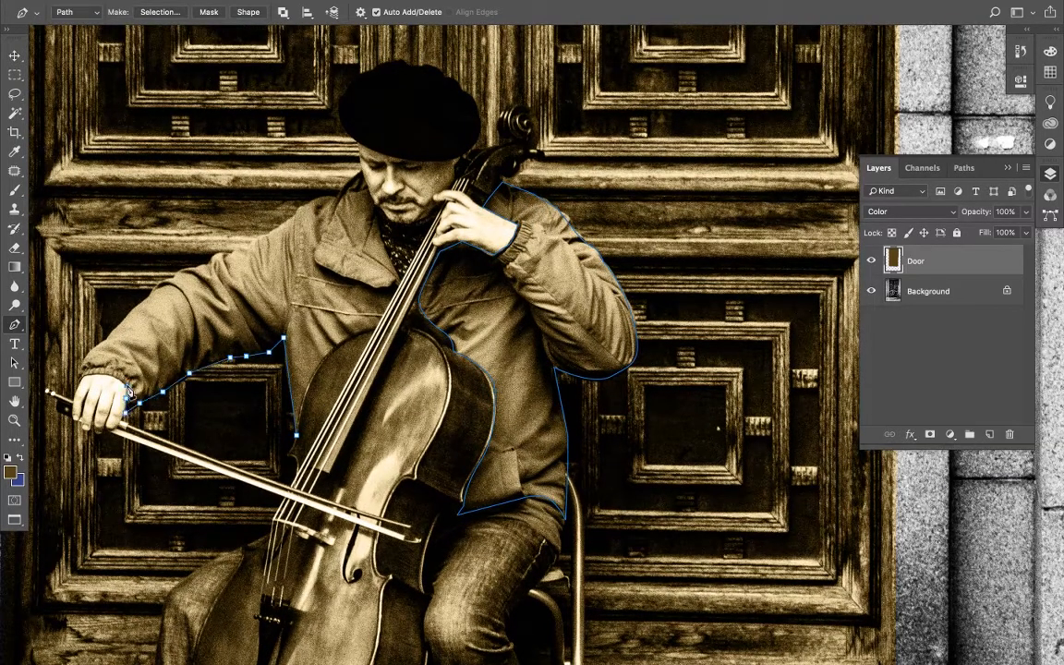
# Continue the second path around the bowing hand's cuff and onto the lower forearm sleeve
pyautogui.click(91, 375)
pyautogui.press('super+plus')
pyautogui.hscroll(-5, 86, 379)
pyautogui.click(161, 403)
pyautogui.click(193, 372)
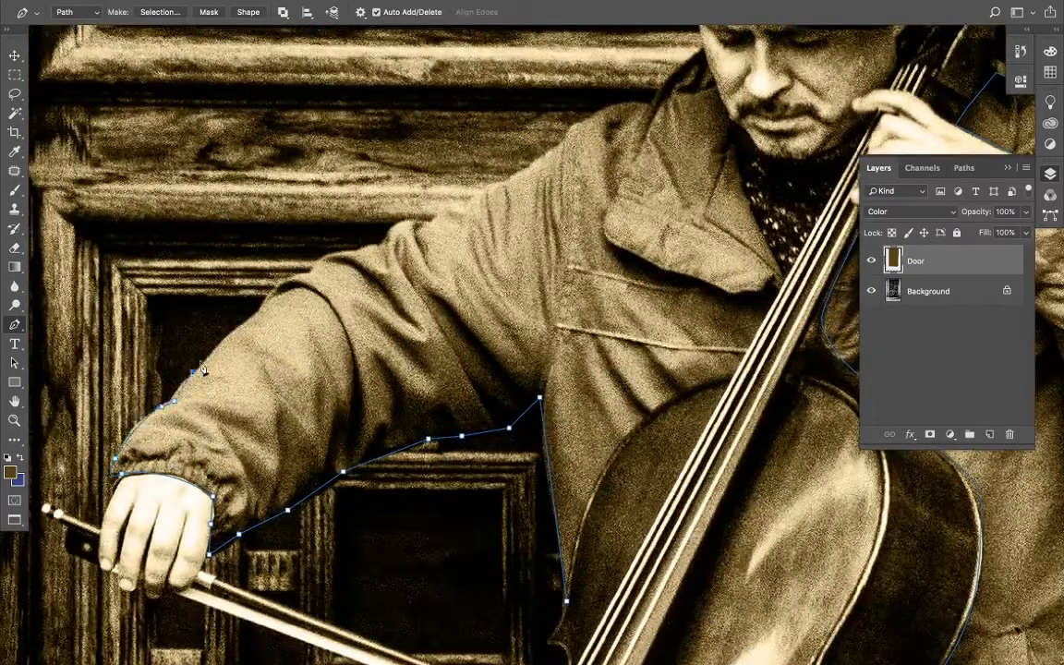
# Trace the upper edge of the bowing arm's sleeve from the forearm up to the shoulder
pyautogui.click(237, 327)
pyautogui.click(266, 299)
pyautogui.click(319, 261)
pyautogui.click(370, 244)
pyautogui.click(409, 219)
pyautogui.click(484, 188)
pyautogui.click(553, 145)
pyautogui.click(577, 122)
# Trace around the jacket collar and down its opening to the strings, and follow the cello's edge to close the second path
pyautogui.scroll(4, 587, 102)
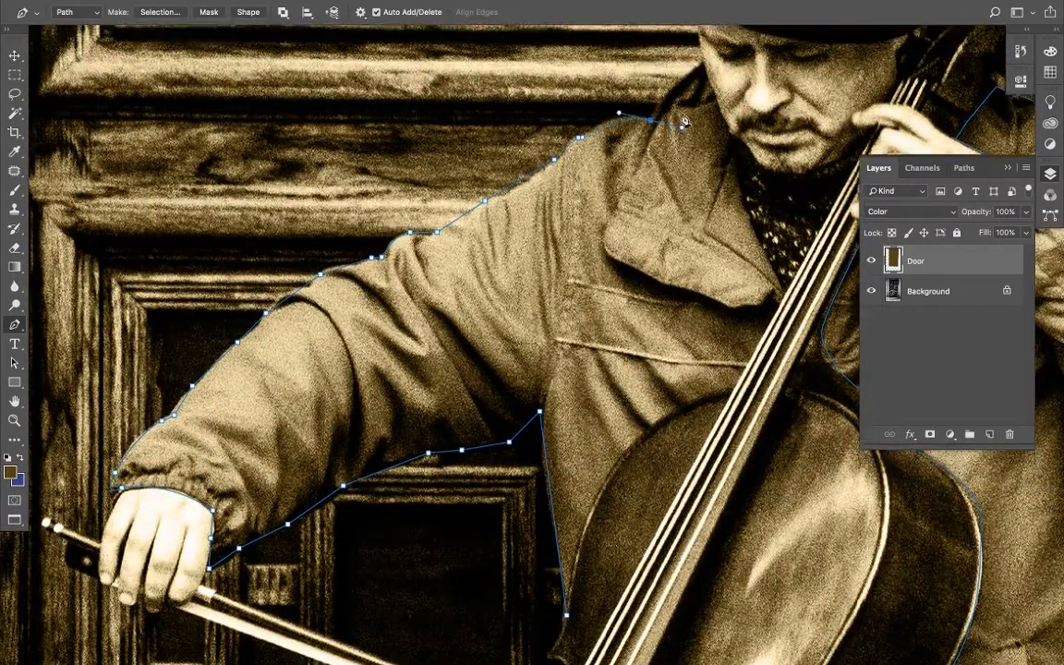
pyautogui.click(650, 184)
pyautogui.click(702, 123)
pyautogui.click(729, 197)
pyautogui.click(736, 235)
pyautogui.click(783, 352)
pyautogui.scroll(-6, 702, 369)
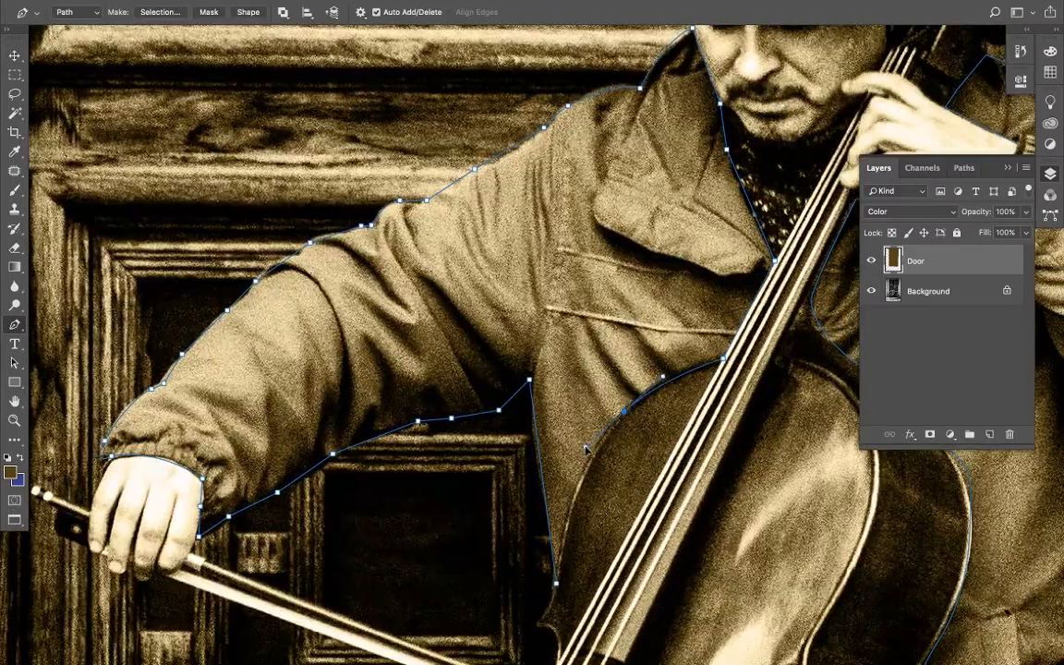
pyautogui.click(733, 326)
pyautogui.click(631, 382)
# Convert the two jacket paths into a selection
pyautogui.press('super+minus')
pyautogui.hotkey('ctrl', 'Return')
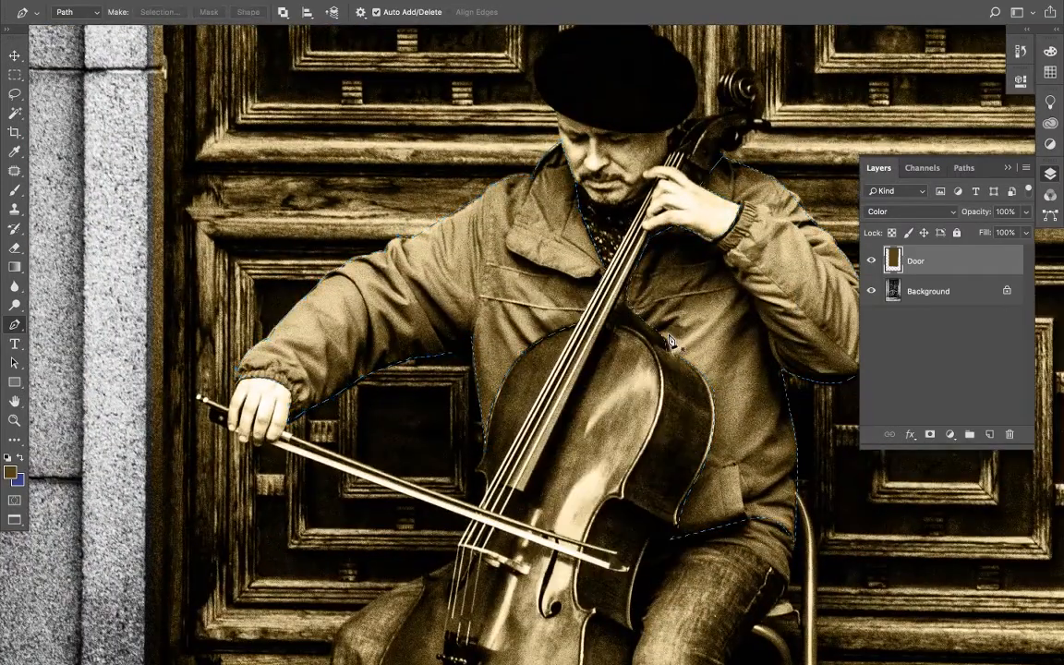
pyautogui.hscroll(2, 500, 240)
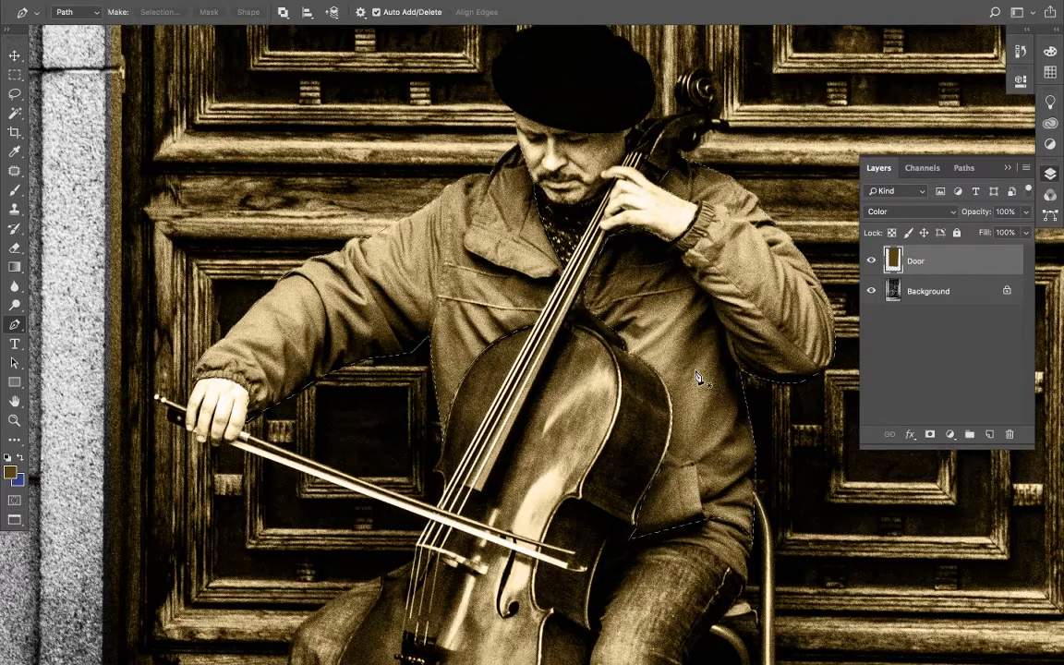
# Add a new layer above Door and set its blend mode to Color
pyautogui.click(990, 435)
pyautogui.click(910, 213)
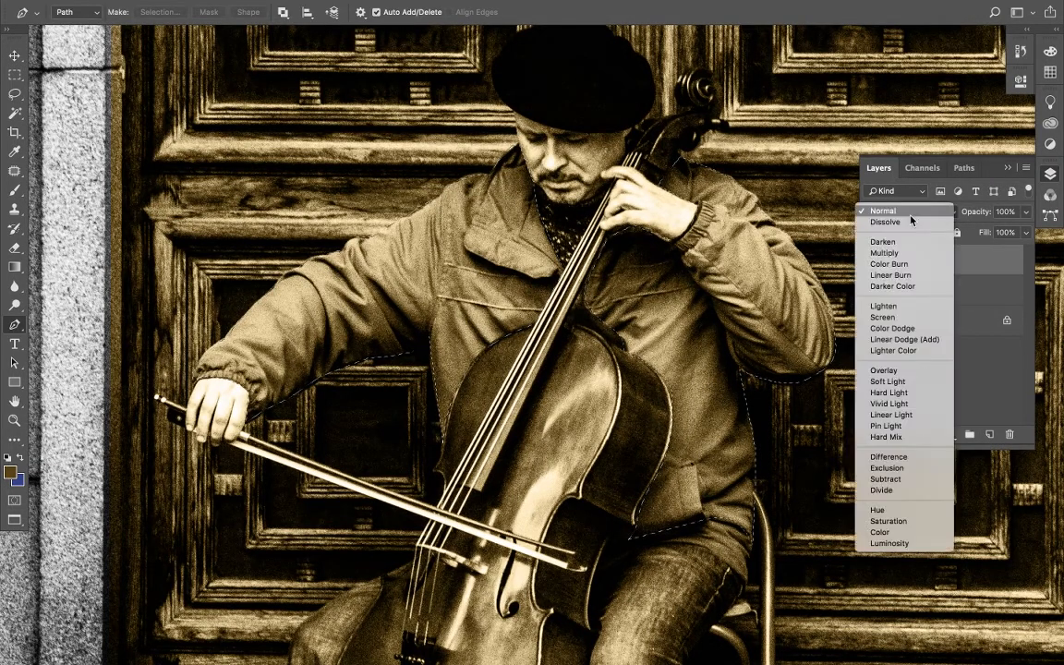
pyautogui.click(884, 532)
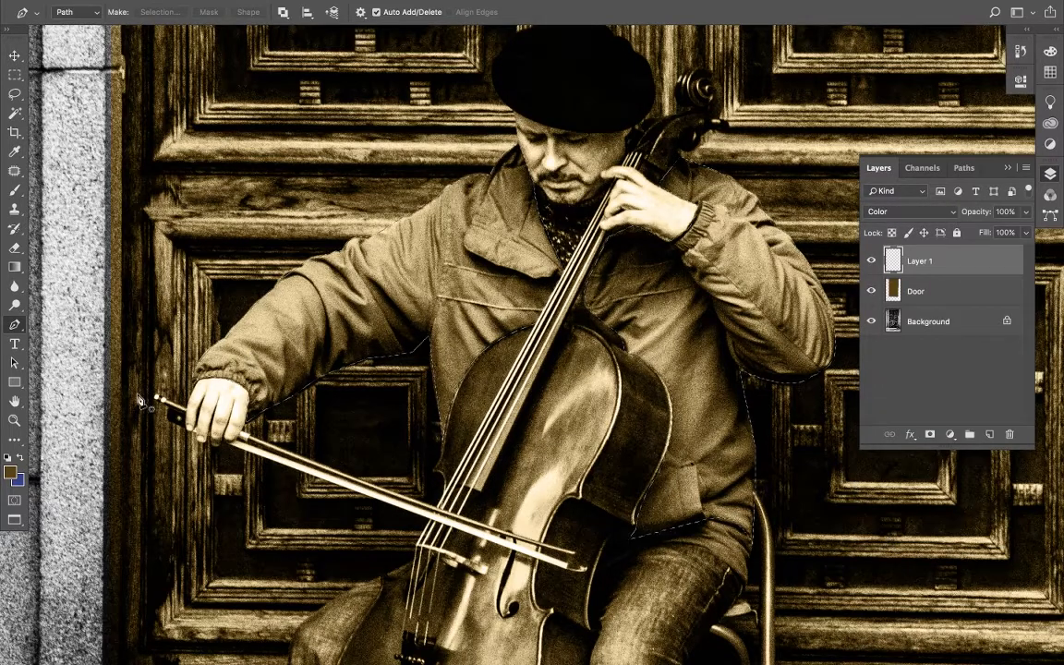
# Set the foreground color to a muted dark red, fill the jacket selection with it, and rename the layer to Jacket
pyautogui.click(11, 473)
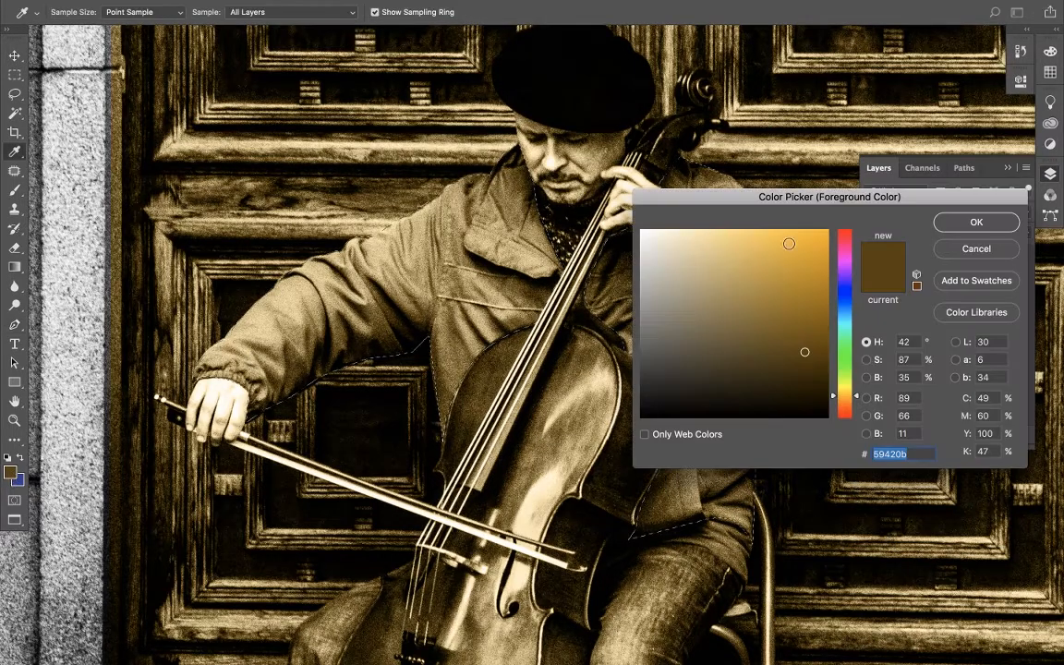
pyautogui.click(844, 412)
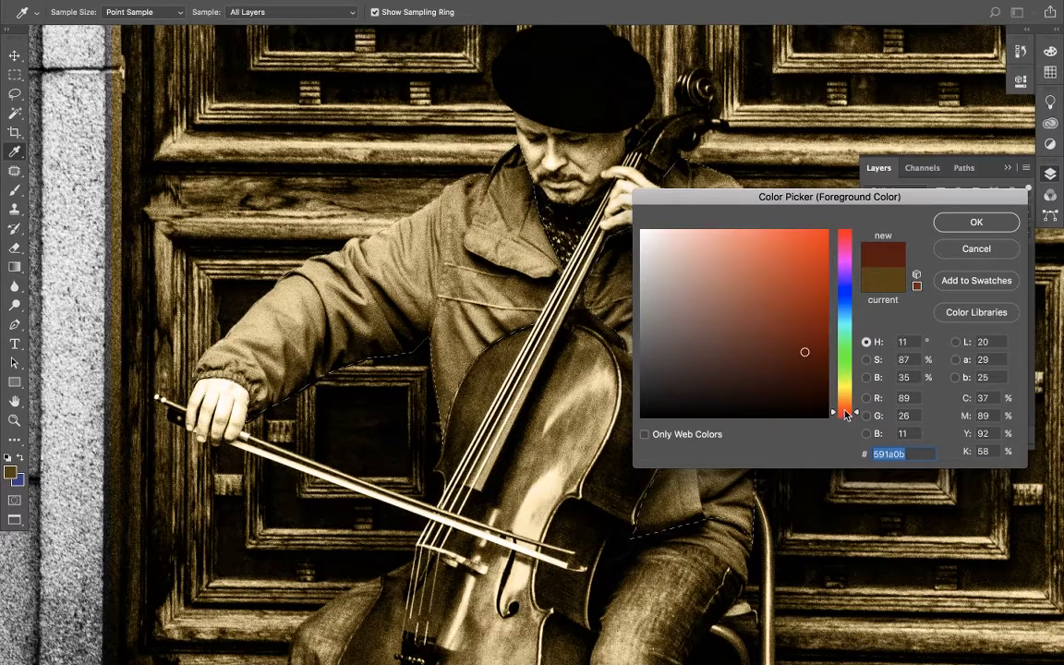
pyautogui.click(774, 325)
pyautogui.moveTo(774, 326); pyautogui.dragTo(767, 348)
pyautogui.press('Return')
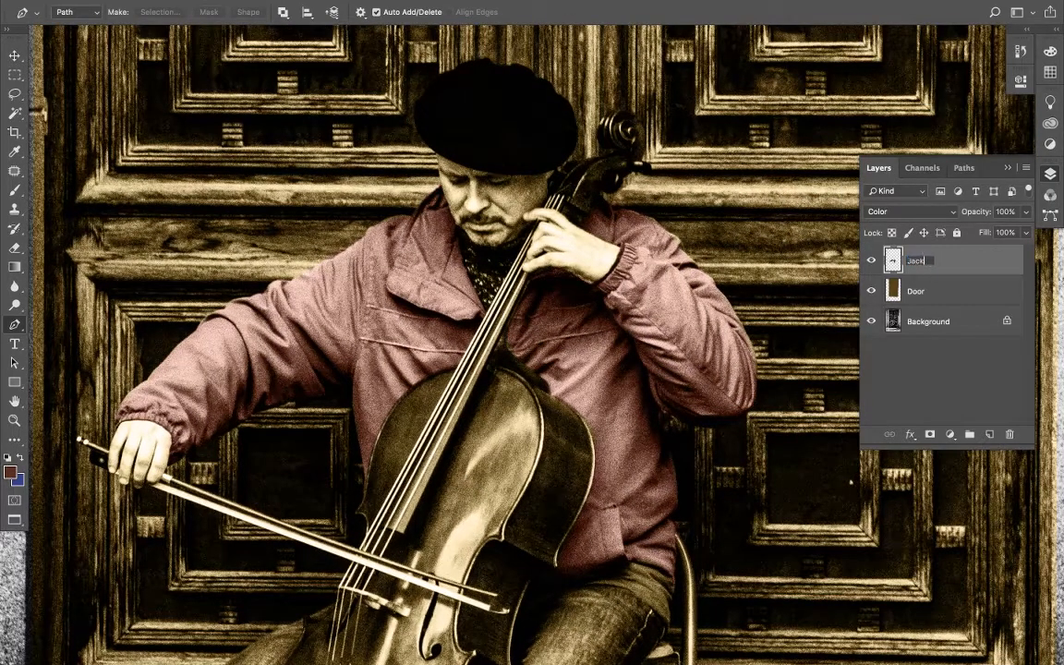
# Add a new layer above Jacket for coloring the jeans
pyautogui.scroll(-10, 640, 268)
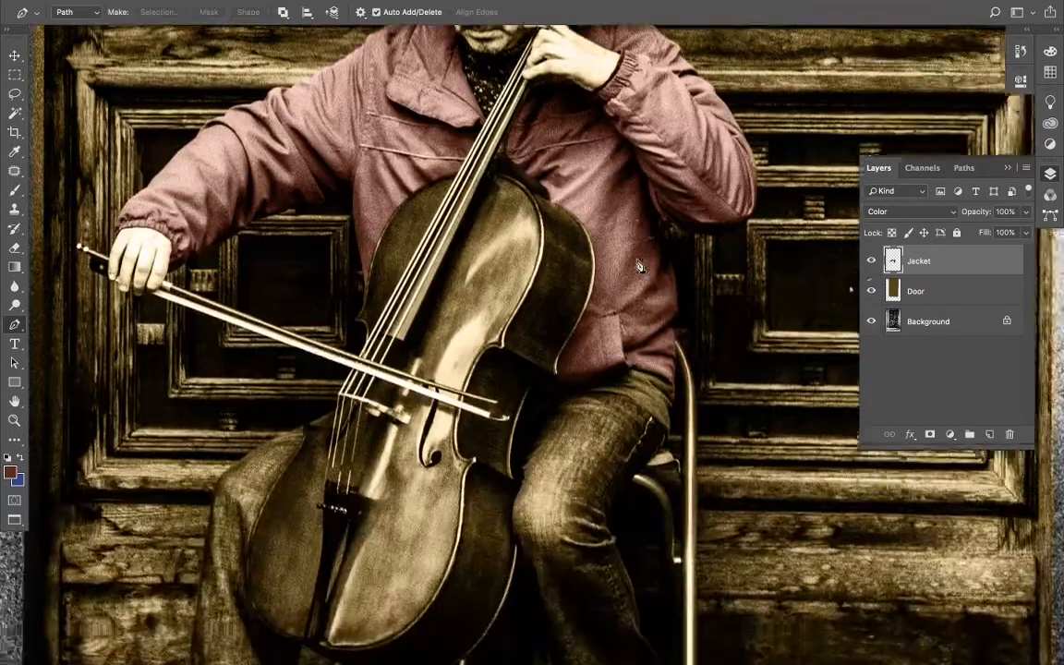
pyautogui.scroll(-2, 640, 268)
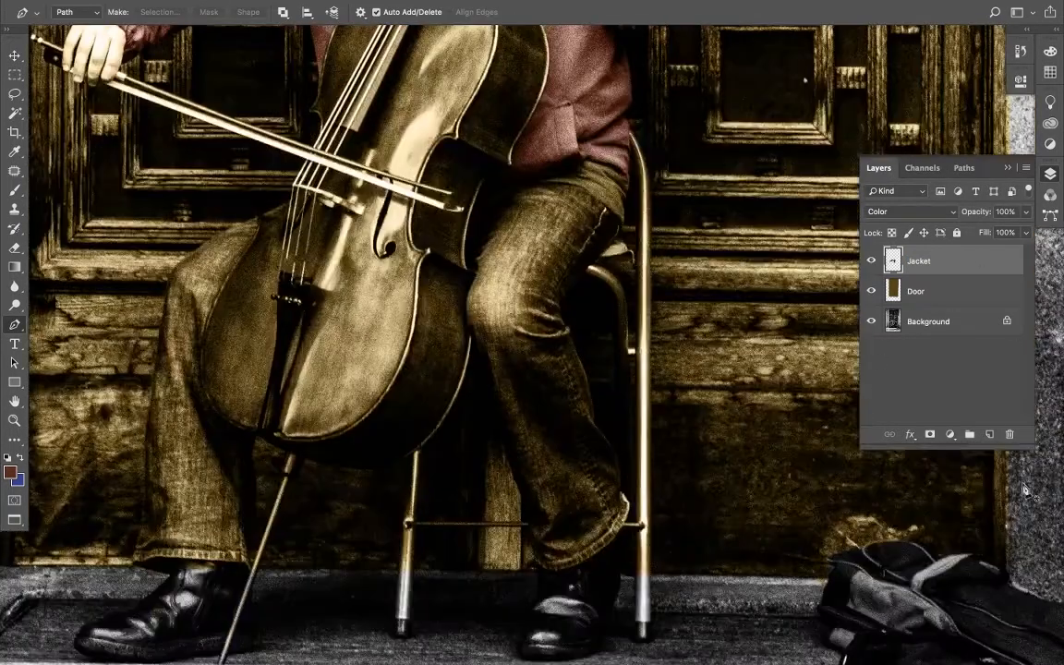
pyautogui.click(989, 434)
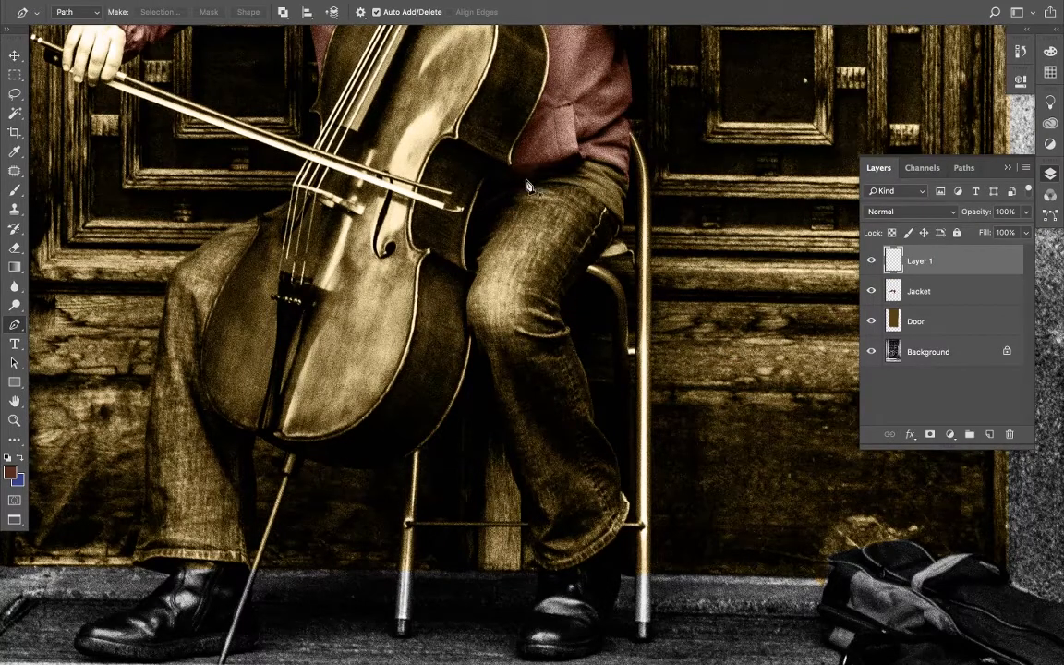
# Trace a pen path over the thigh and down the outer edge of the jeans leg on the image's right
pyautogui.click(499, 195)
pyautogui.click(553, 180)
pyautogui.click(625, 225)
pyautogui.click(560, 306)
pyautogui.click(591, 387)
pyautogui.click(594, 423)
pyautogui.click(623, 471)
pyautogui.click(625, 503)
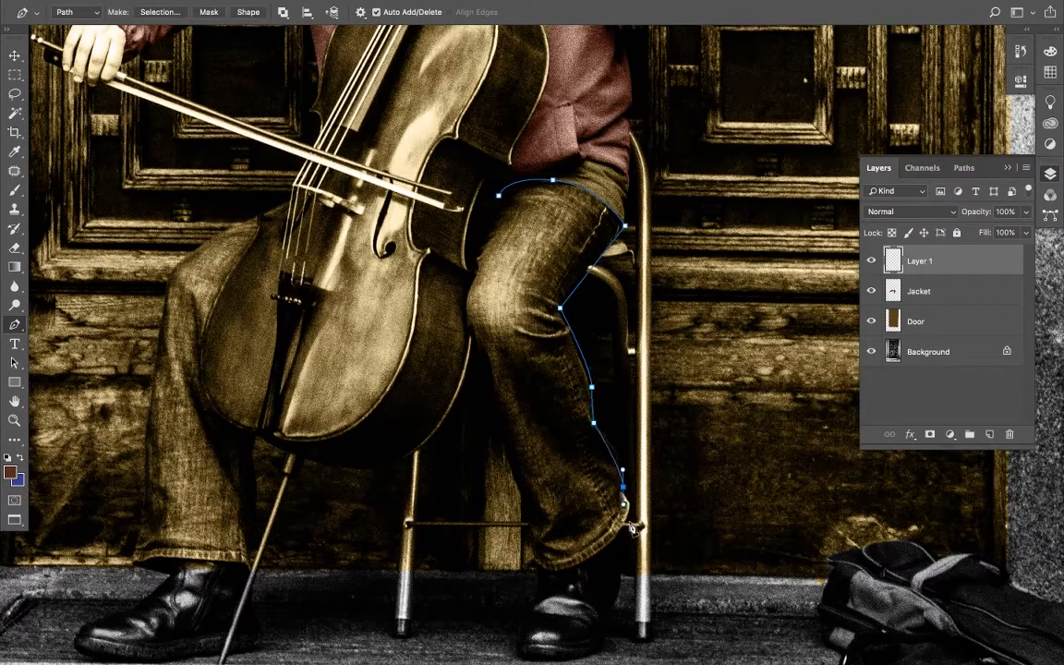
# Trace around that leg's hem and back up its inner edge to close the path at the thigh
pyautogui.click(631, 527)
pyautogui.click(554, 565)
pyautogui.click(526, 515)
pyautogui.click(475, 369)
pyautogui.click(471, 295)
pyautogui.click(498, 195)
# Start a path for the other jeans leg, following the cello's edge up to the thigh and down the leg's outer side
pyautogui.click(251, 432)
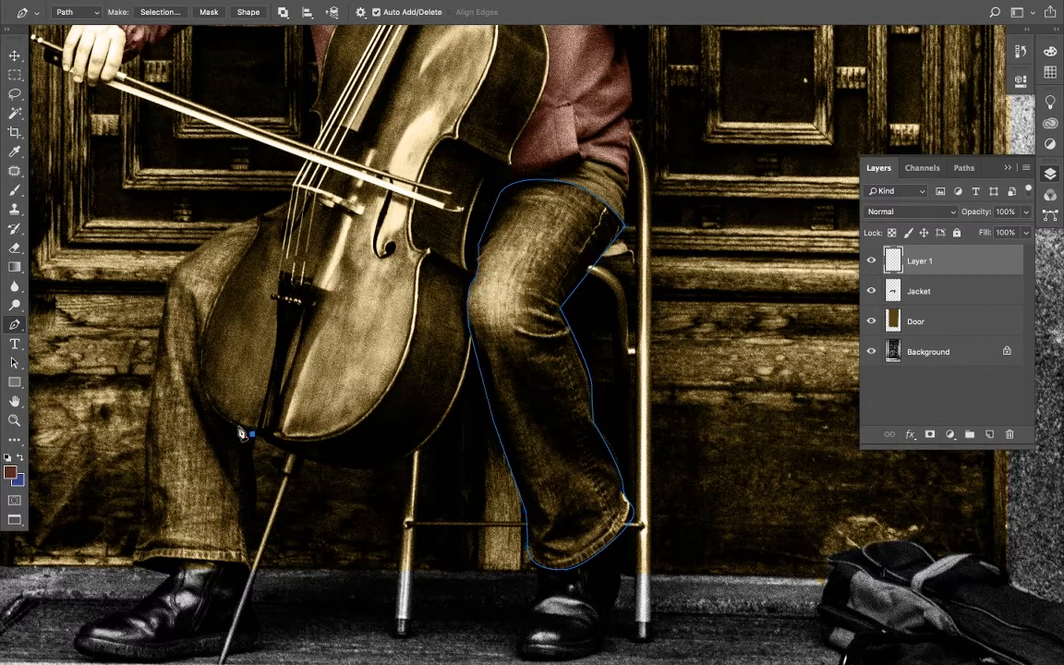
pyautogui.click(201, 370)
pyautogui.click(227, 279)
pyautogui.click(260, 223)
pyautogui.click(285, 205)
pyautogui.click(178, 262)
pyautogui.click(163, 322)
pyautogui.click(151, 389)
pyautogui.click(148, 430)
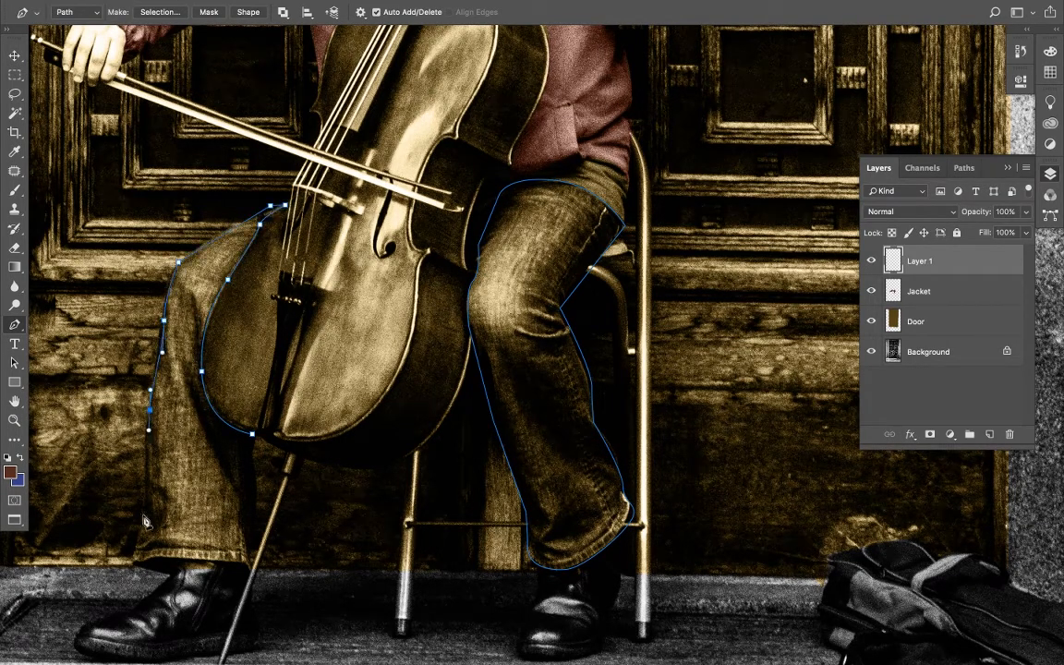
# Trace around the second leg's hem above the shoe and close the path at the cello's lower edge
pyautogui.click(144, 516)
pyautogui.click(132, 564)
pyautogui.click(177, 563)
pyautogui.click(248, 569)
pyautogui.click(251, 520)
pyautogui.click(250, 432)
# Convert both jeans leg paths into a selection
pyautogui.scroll(1, 388, 397)
pyautogui.rightClick(528, 376)
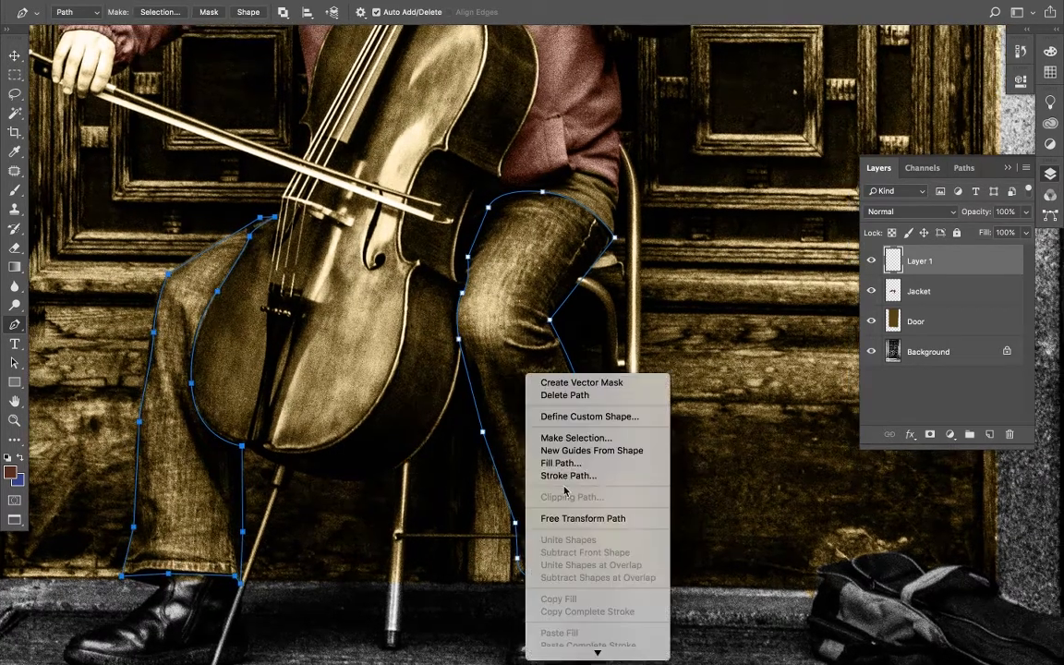
pyautogui.click(575, 437)
pyautogui.press('Return')
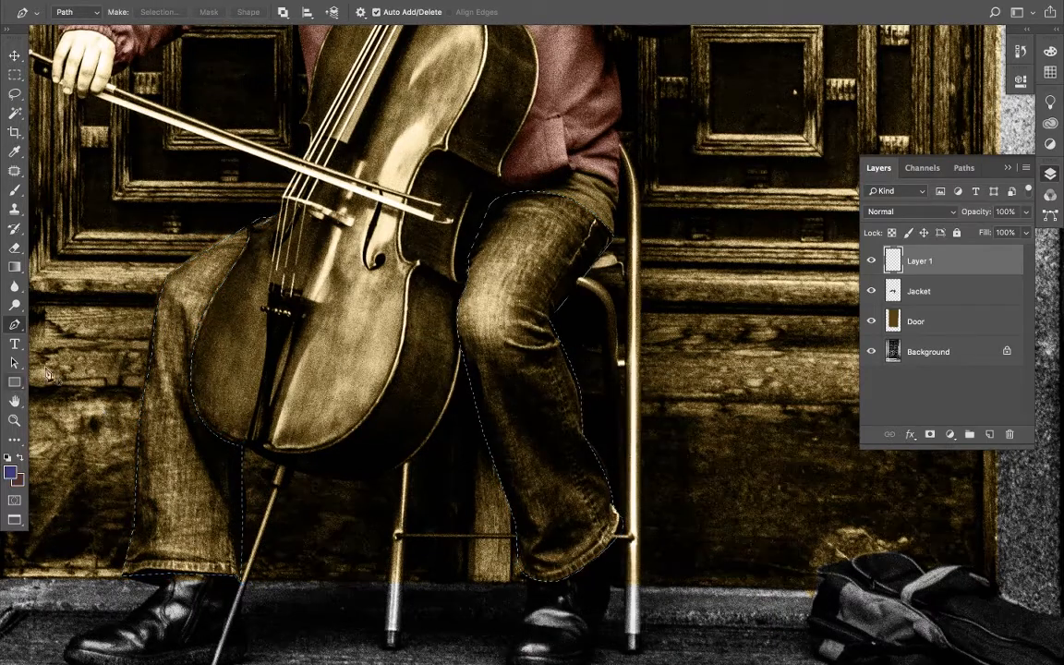
# Set the foreground color to a steel blue and fill the jeans selection with it on the new layer
pyautogui.click(11, 472)
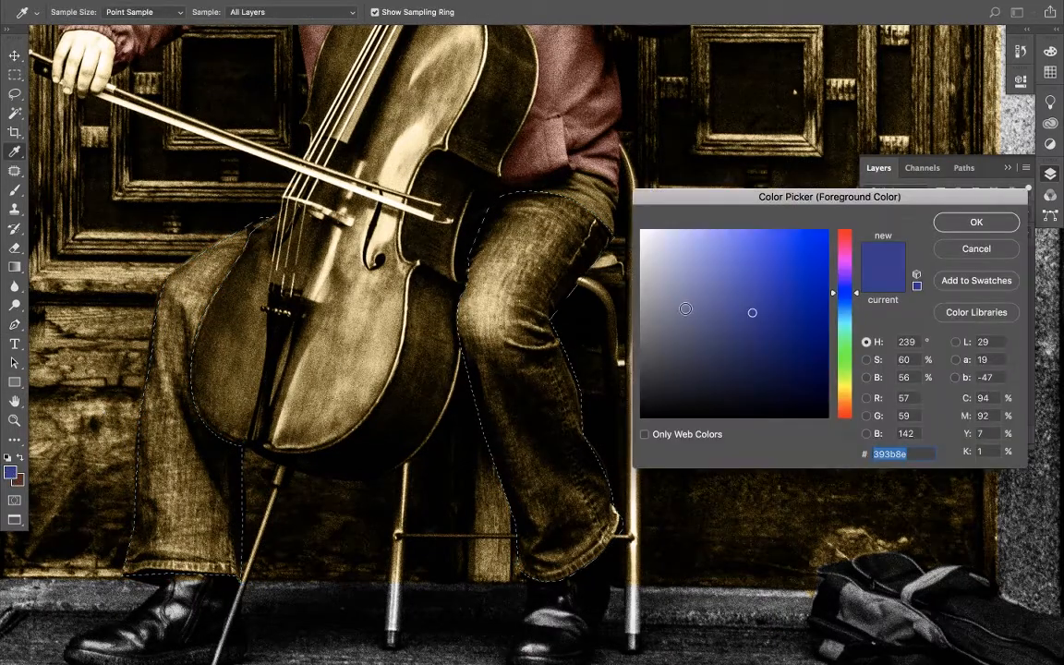
pyautogui.moveTo(685, 308)
pyautogui.mouseDown()
pyautogui.moveTo(753, 349)
pyautogui.moveTo(767, 342)
pyautogui.moveTo(719, 333)
pyautogui.moveTo(755, 312)
pyautogui.mouseUp()
pyautogui.moveTo(843, 294); pyautogui.dragTo(843, 315)
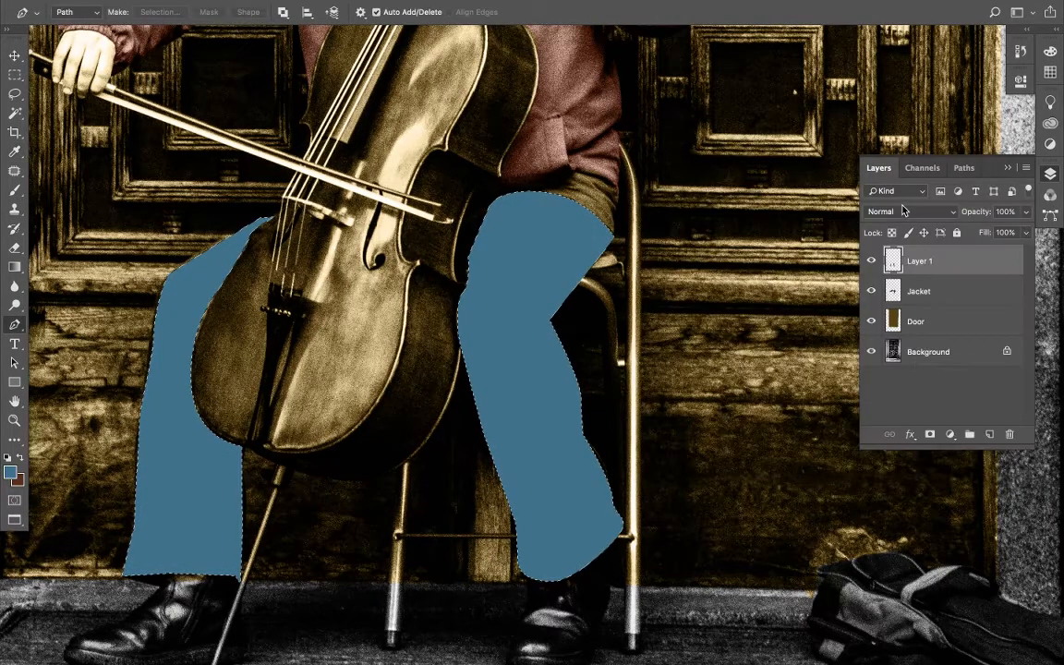
# Set the jeans layer's blend mode to Color and clear the selection
pyautogui.click(903, 211)
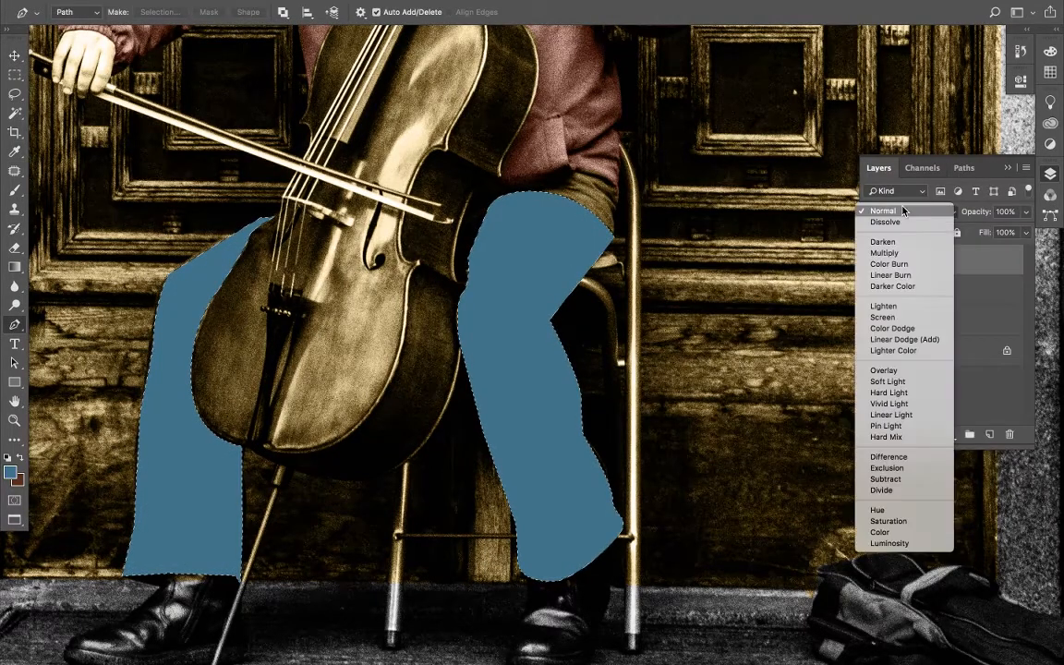
pyautogui.click(890, 534)
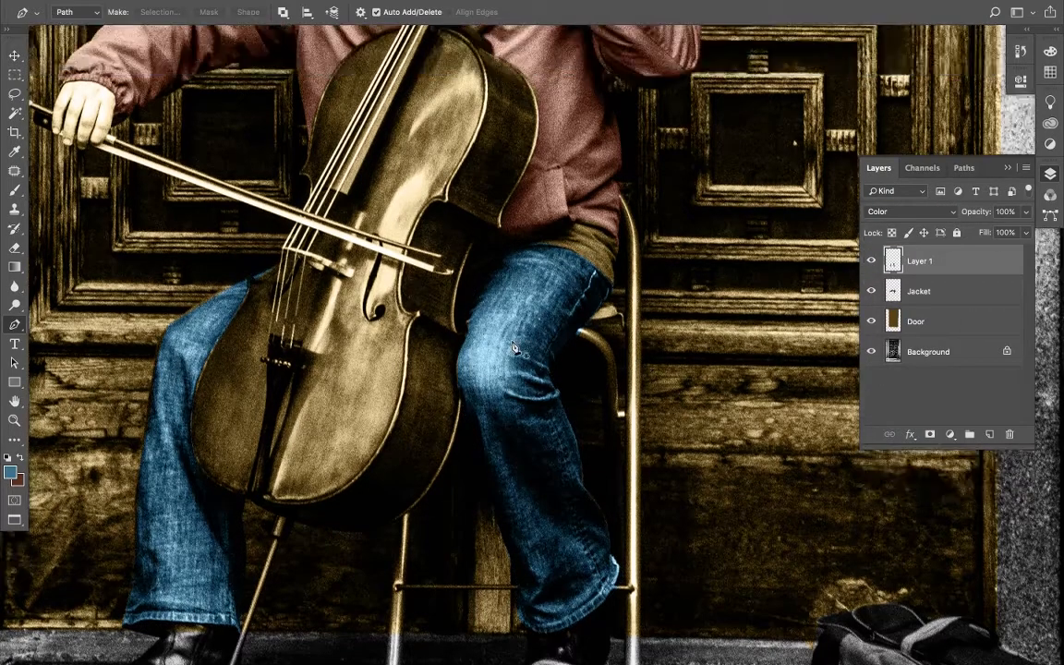
pyautogui.scroll(-2, 515, 348)
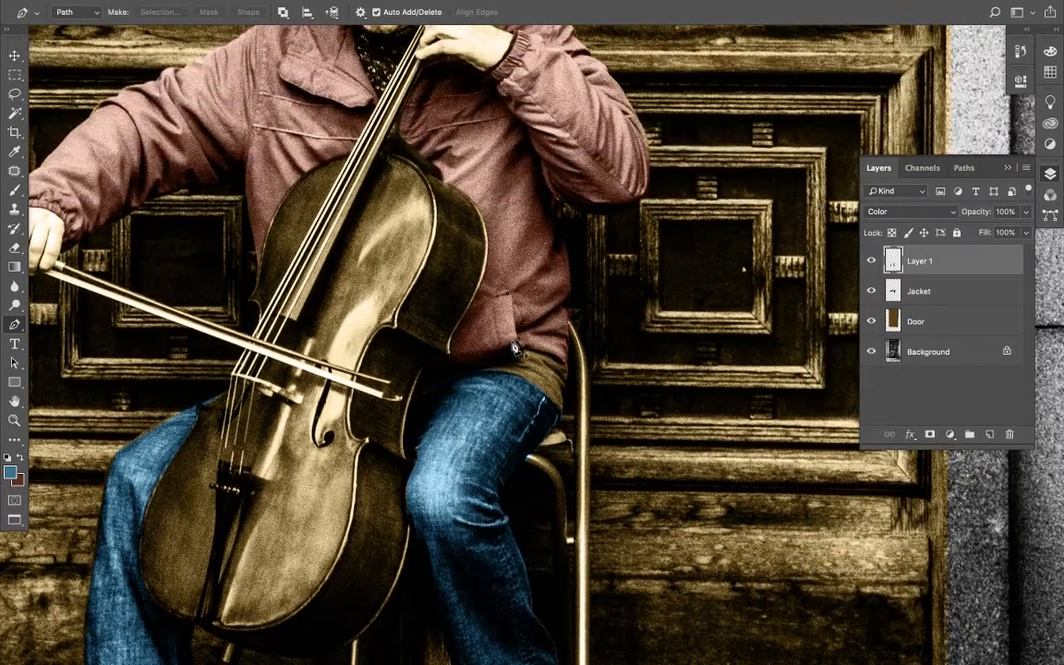
# On the Jacket layer, cover the gap between the jacket's hem and the jeans with the sampled jacket red, using a size 60 brush at 100% opacity
pyautogui.scroll(4, 601, 388)
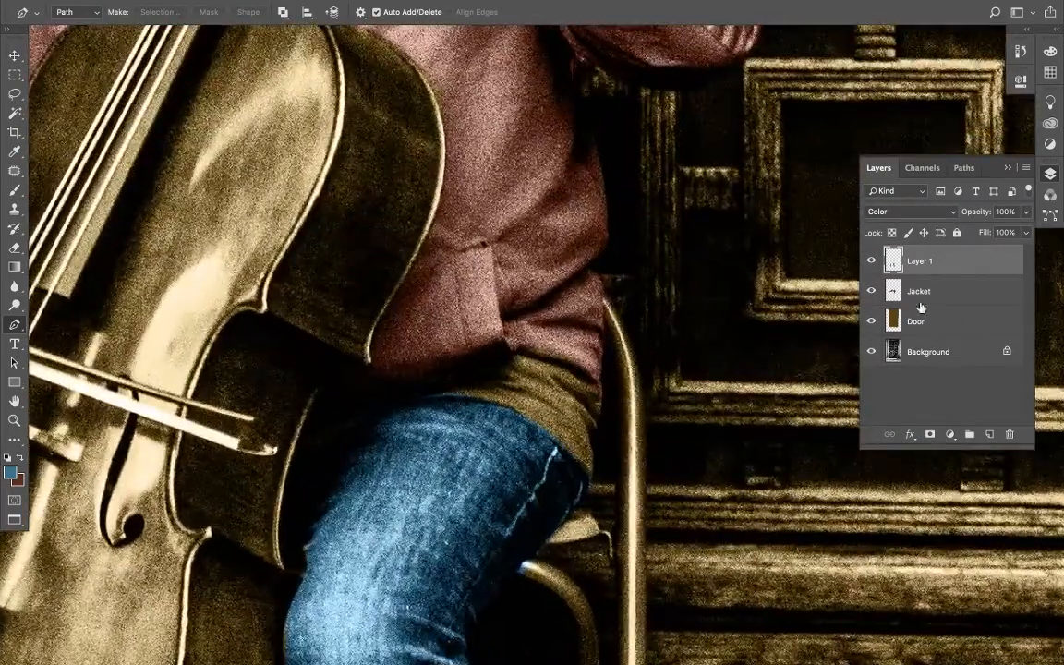
pyautogui.click(945, 295)
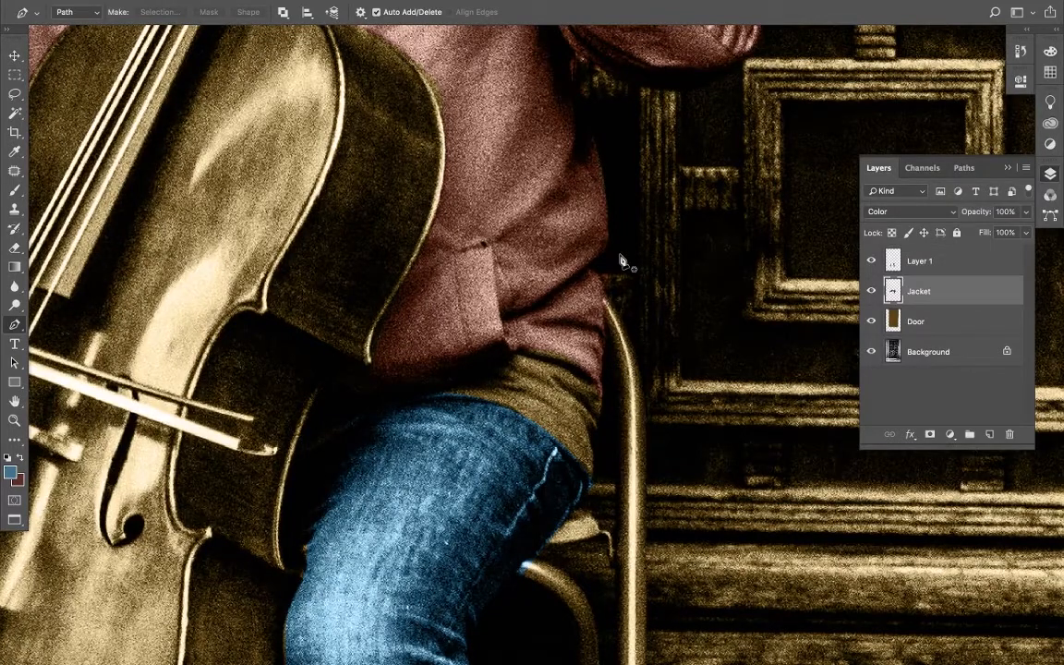
pyautogui.click(872, 351)
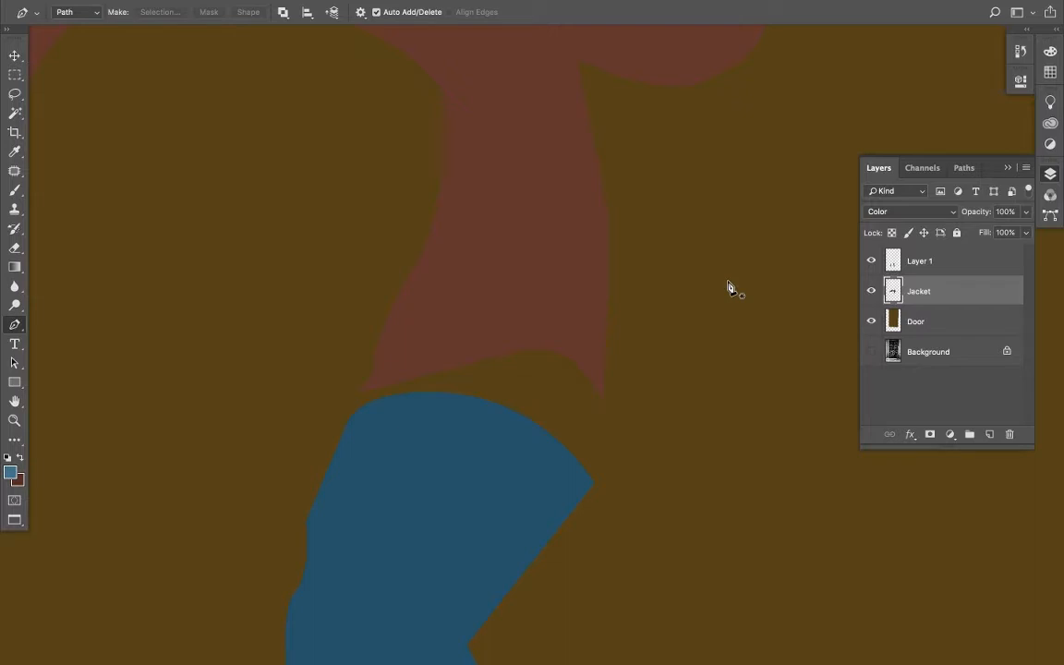
pyautogui.press('b')
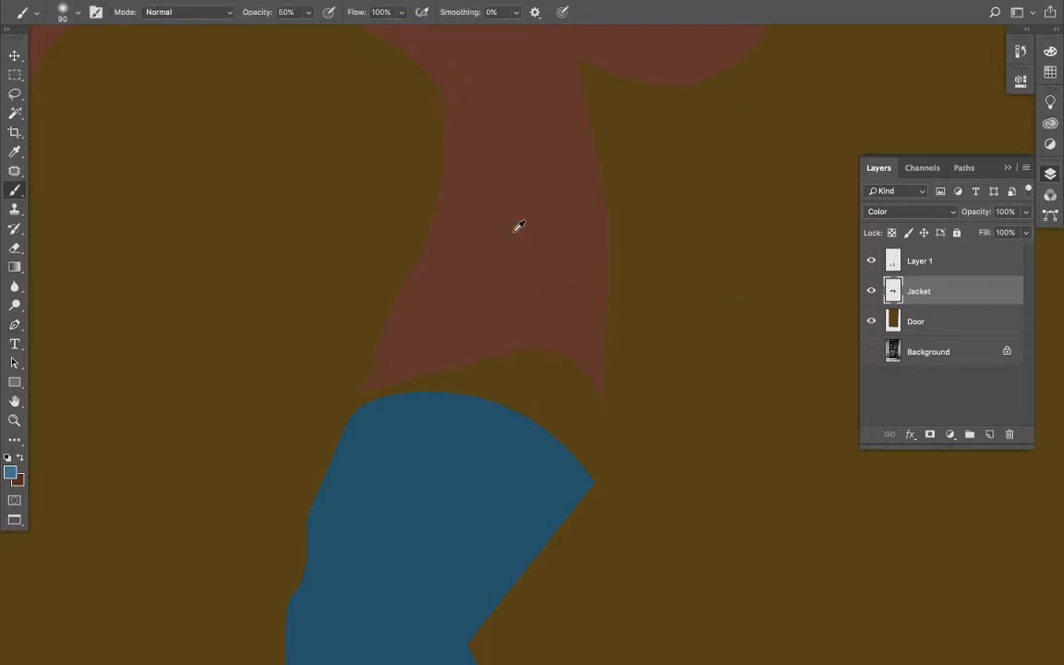
pyautogui.keyDown('alt'); pyautogui.click(514, 231); pyautogui.keyUp('alt')
pyautogui.press('[')
pyautogui.press('[')
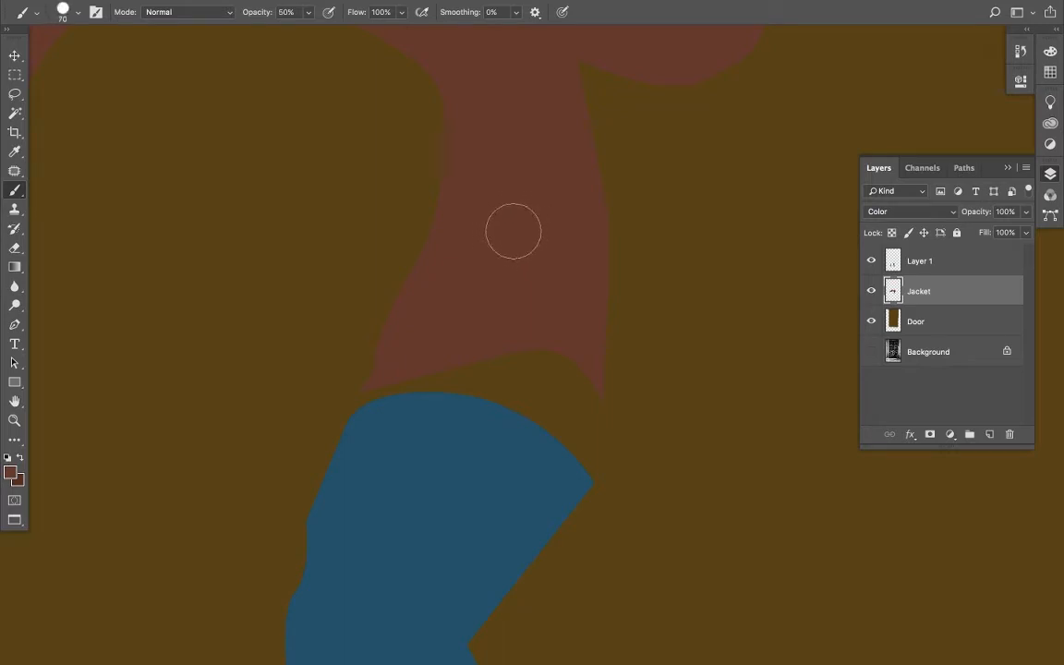
pyautogui.press('[')
pyautogui.moveTo(513, 231)
pyautogui.mouseDown()
pyautogui.moveTo(432, 353)
pyautogui.moveTo(386, 370)
pyautogui.moveTo(478, 373)
pyautogui.moveTo(558, 419)
pyautogui.moveTo(581, 451)
pyautogui.moveTo(587, 392)
pyautogui.moveTo(520, 361)
pyautogui.moveTo(529, 352)
pyautogui.mouseUp()
pyautogui.click(871, 351)
pyautogui.hotkey('ctrl', '0')
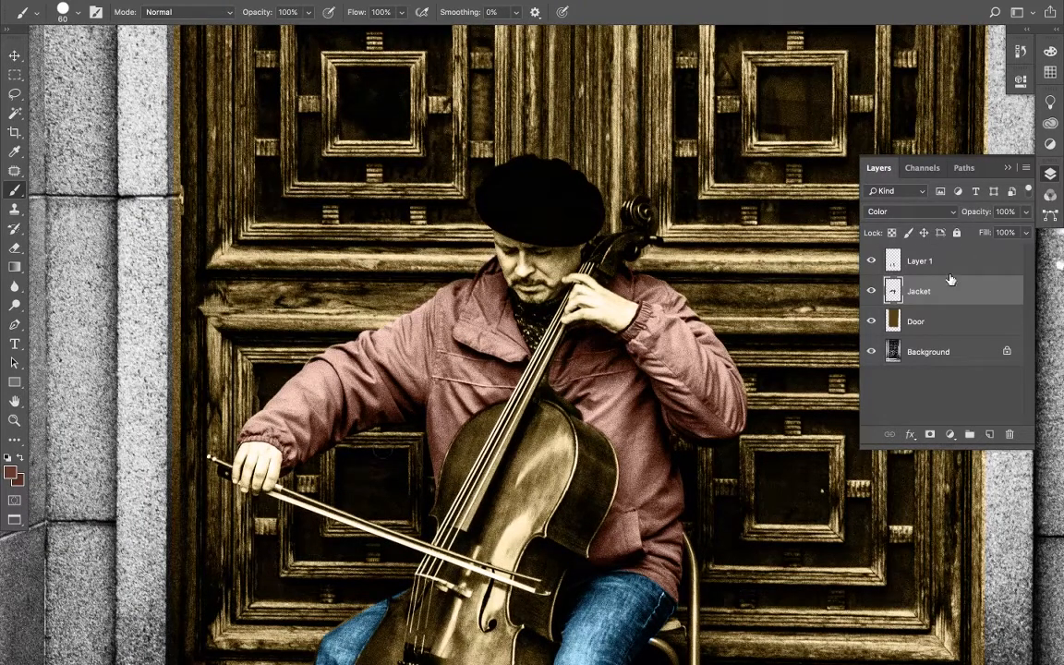
# Rename the jeans layer Pants and add a new layer above it named Skin with blend mode Color
pyautogui.click(920, 263)
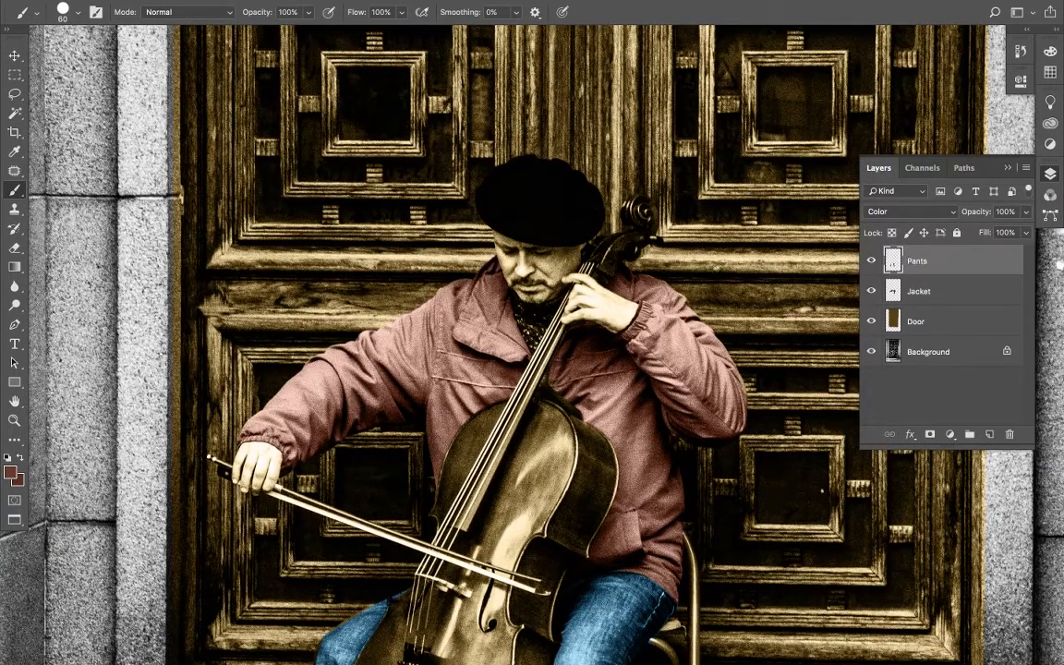
pyautogui.click(990, 433)
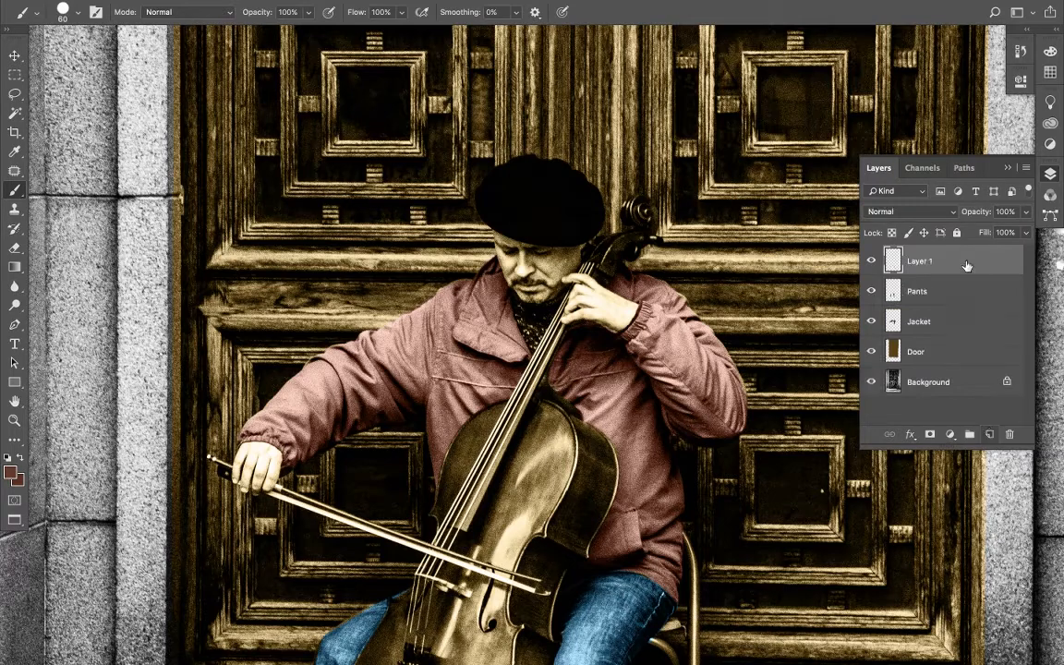
pyautogui.click(904, 212)
pyautogui.press('Return')
pyautogui.click(898, 217)
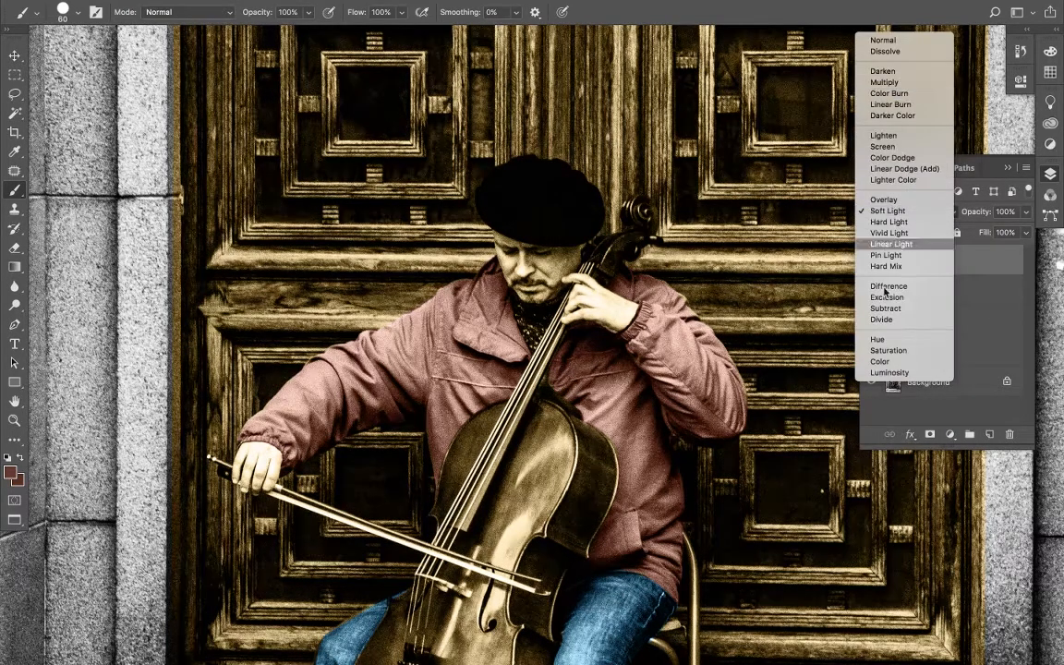
pyautogui.click(881, 362)
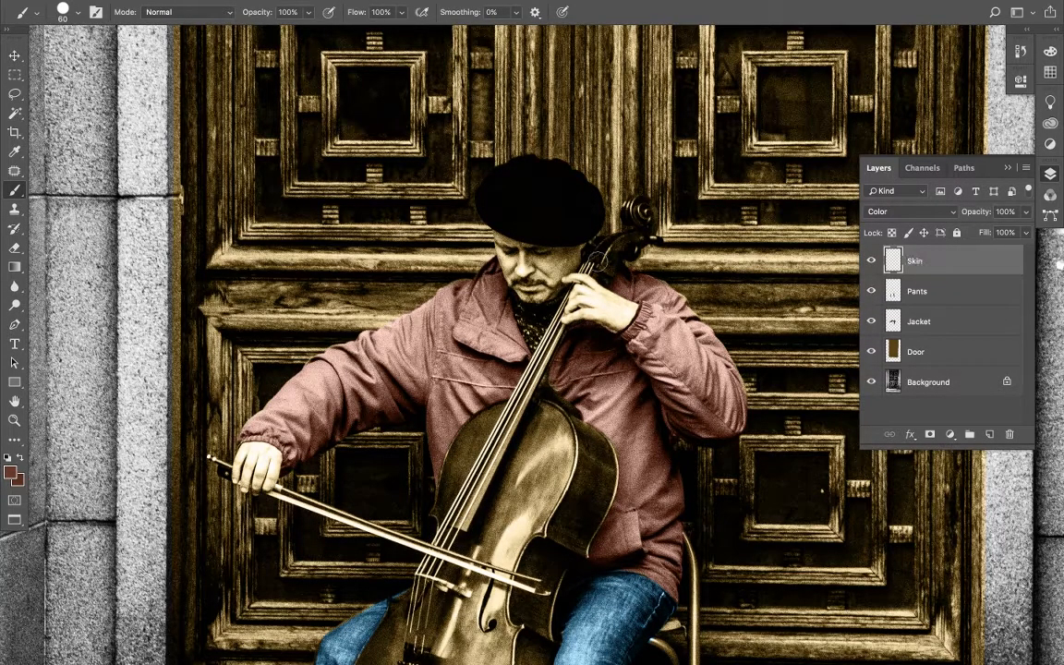
# Set the foreground color to beige #bab299 and brush it over the cellist's face and hands on the Skin layer
pyautogui.scroll(5, 580, 297)
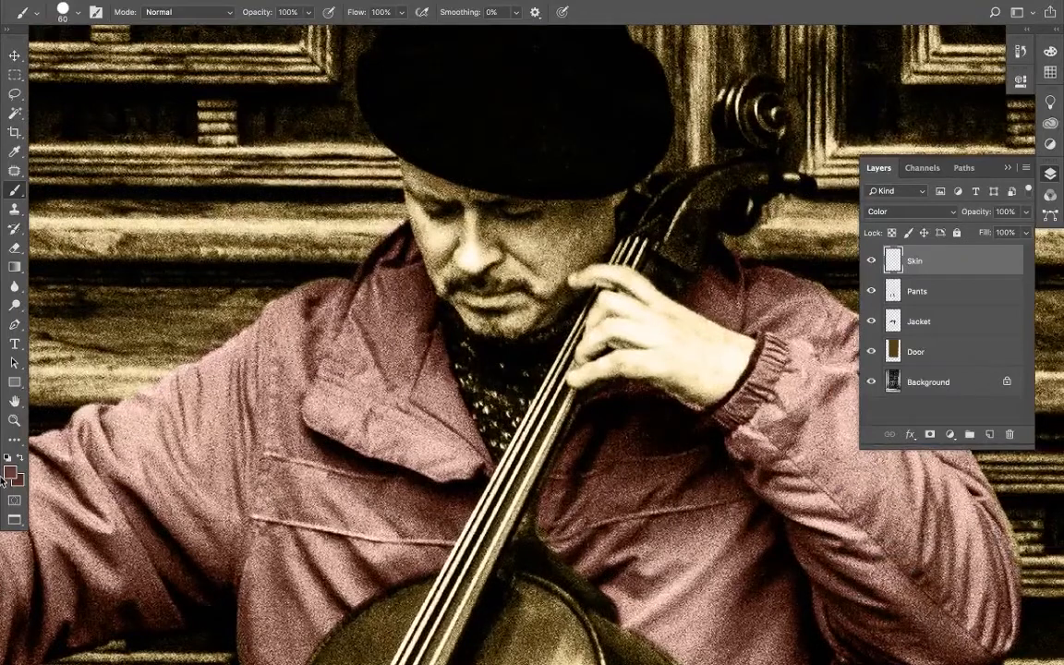
pyautogui.click(12, 473)
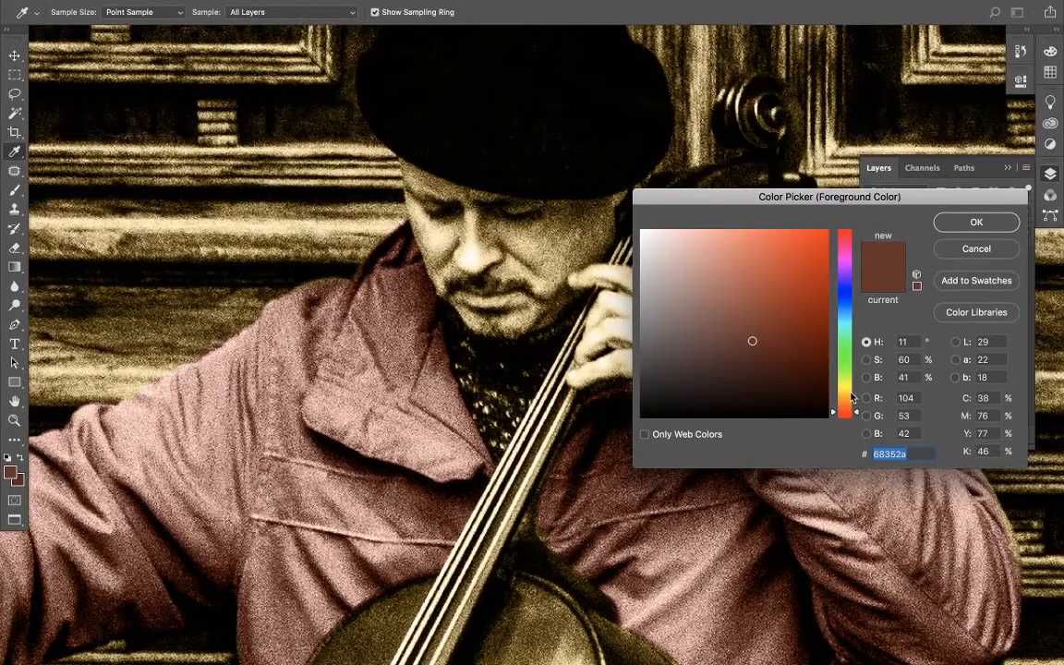
pyautogui.click(852, 397)
pyautogui.moveTo(755, 281)
pyautogui.mouseDown()
pyautogui.moveTo(726, 252)
pyautogui.moveTo(712, 304)
pyautogui.moveTo(776, 290)
pyautogui.moveTo(724, 261)
pyautogui.moveTo(684, 266)
pyautogui.moveTo(694, 282)
pyautogui.moveTo(672, 283)
pyautogui.mouseUp()
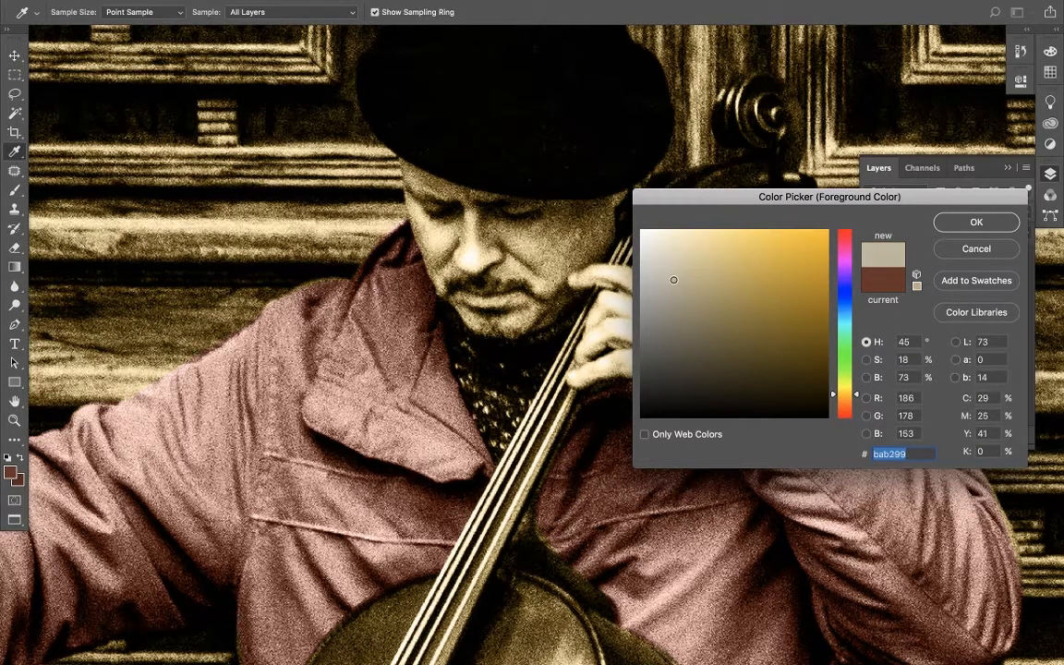
pyautogui.press('Return')
pyautogui.press('b')
pyautogui.moveTo(488, 295)
pyautogui.mouseDown()
pyautogui.moveTo(407, 259)
pyautogui.moveTo(397, 171)
pyautogui.moveTo(452, 194)
pyautogui.moveTo(584, 208)
pyautogui.moveTo(526, 217)
pyautogui.mouseUp()
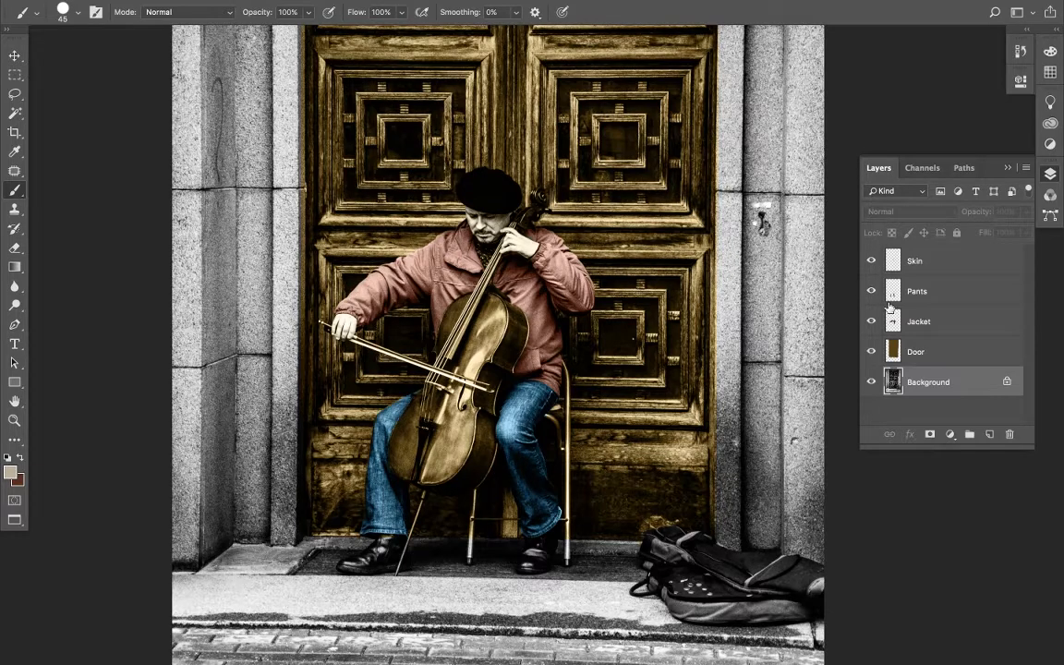
# Add a new layer directly above the Background, fill it with the beige foreground color and set its blend mode to Color
pyautogui.click(990, 435)
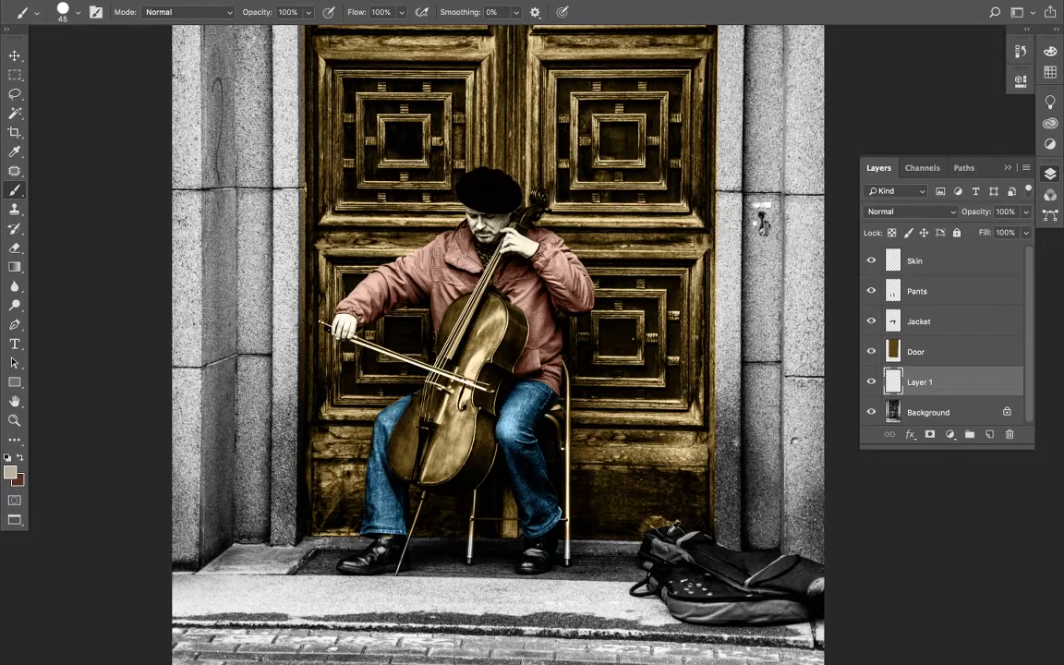
pyautogui.hotkey('alt', 'BackSpace')
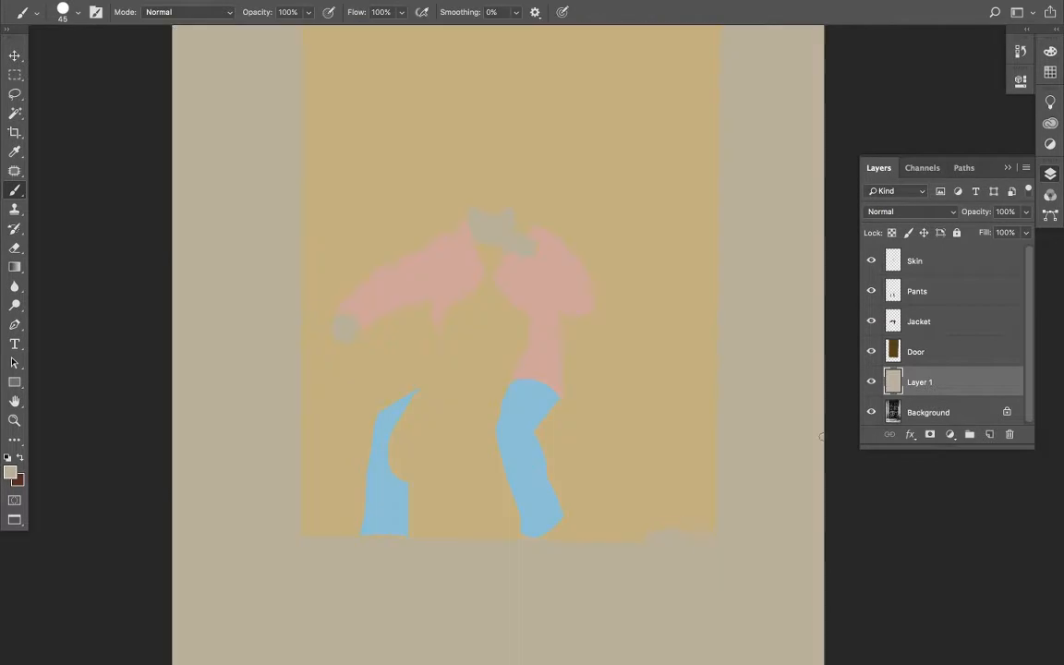
pyautogui.click(901, 210)
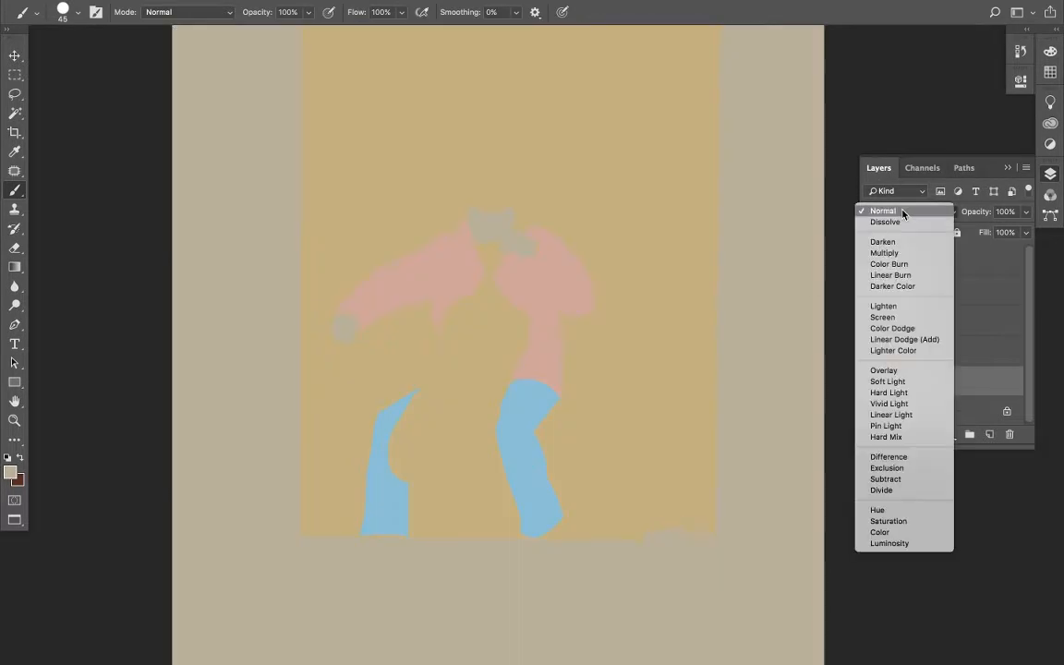
pyautogui.click(899, 532)
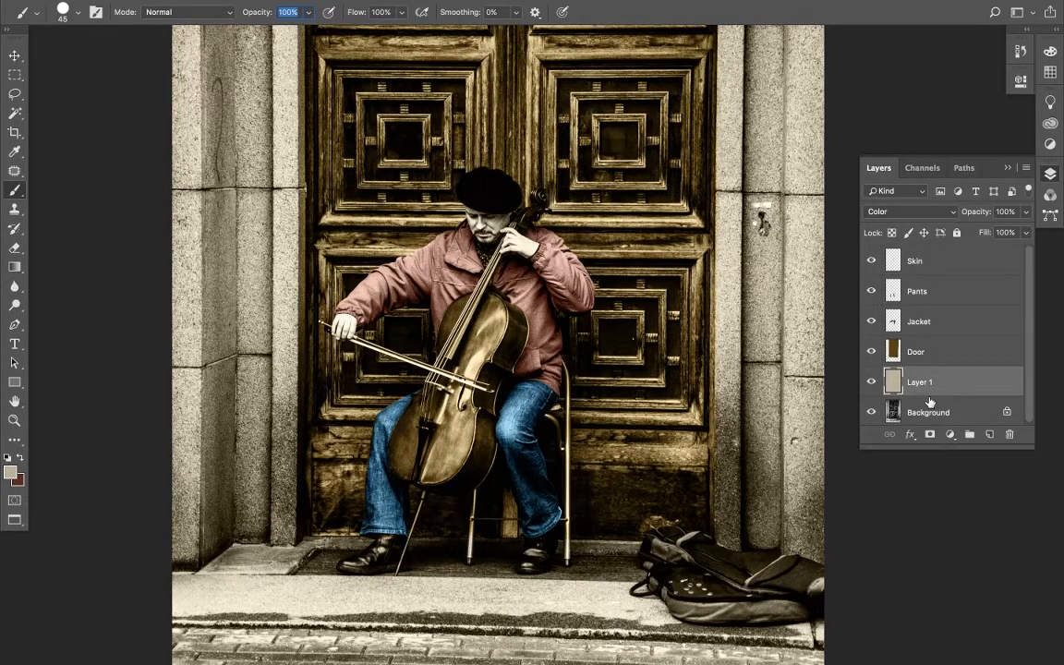